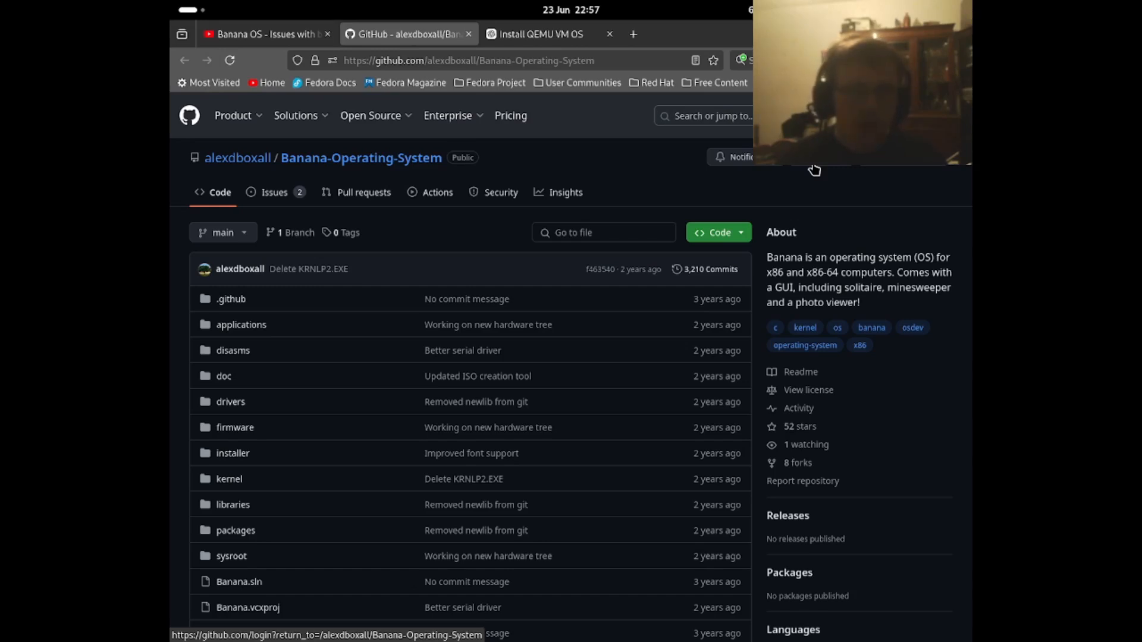
- Read the Banana Operating System README, including its built-in applications, system requirements, hardware support and sample screenshots
{"action": "scroll", "coordinate": [814, 170], "scroll_direction": "down", "scroll_amount": 15}
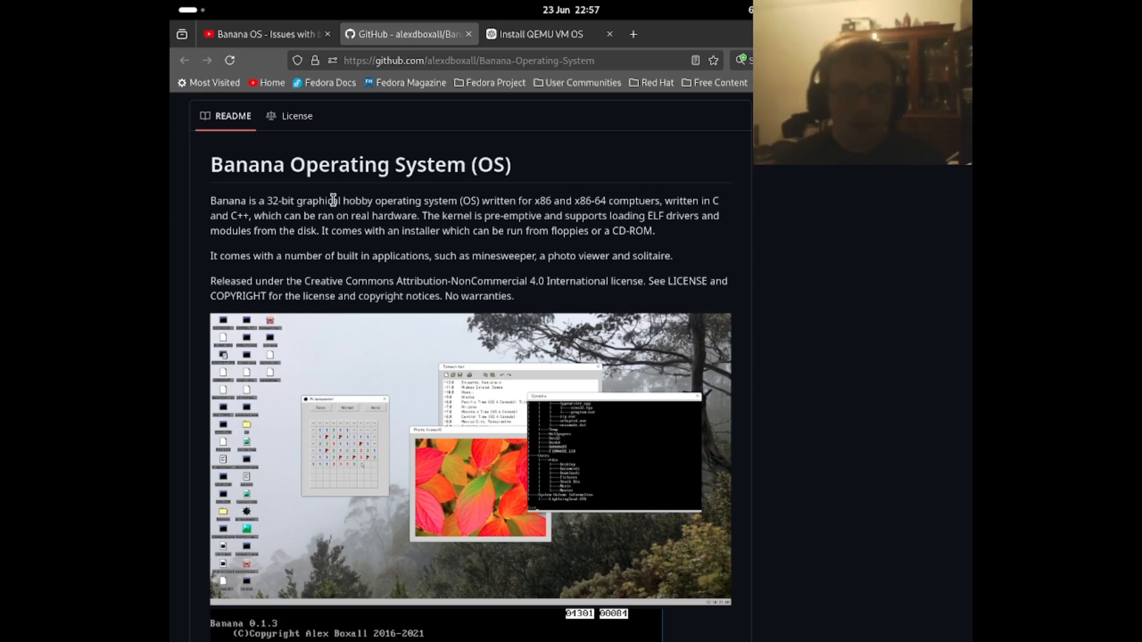
{"action": "double_click", "coordinate": [516, 256]}
{"action": "double_click", "coordinate": [576, 256]}
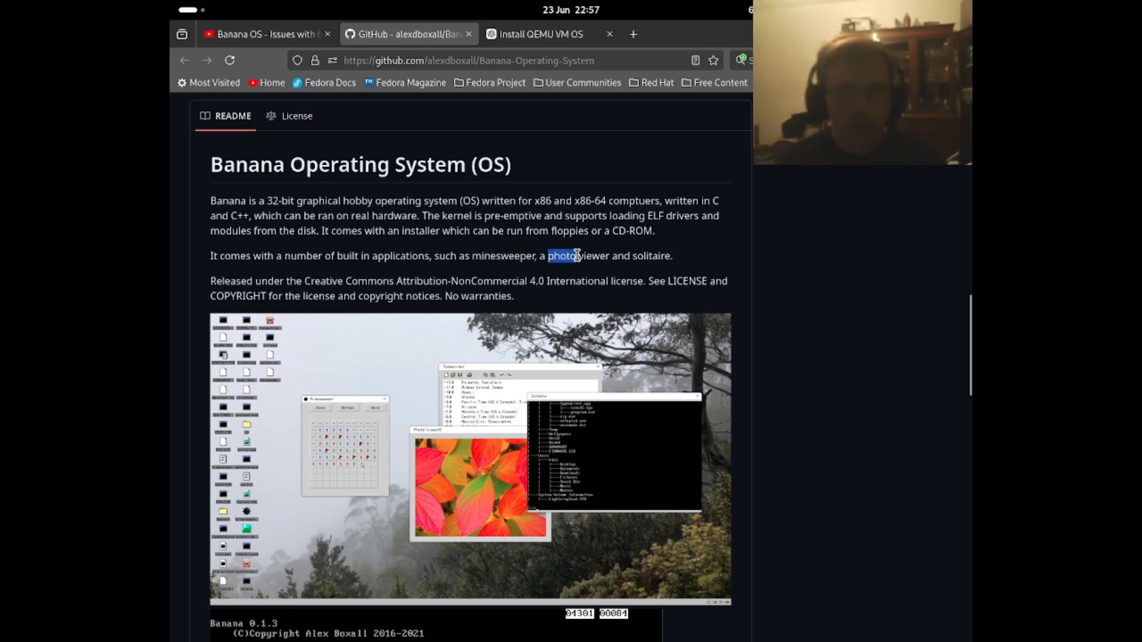
{"action": "left_click", "coordinate": [652, 260]}
{"action": "scroll", "coordinate": [560, 309], "scroll_direction": "down", "scroll_amount": 4}
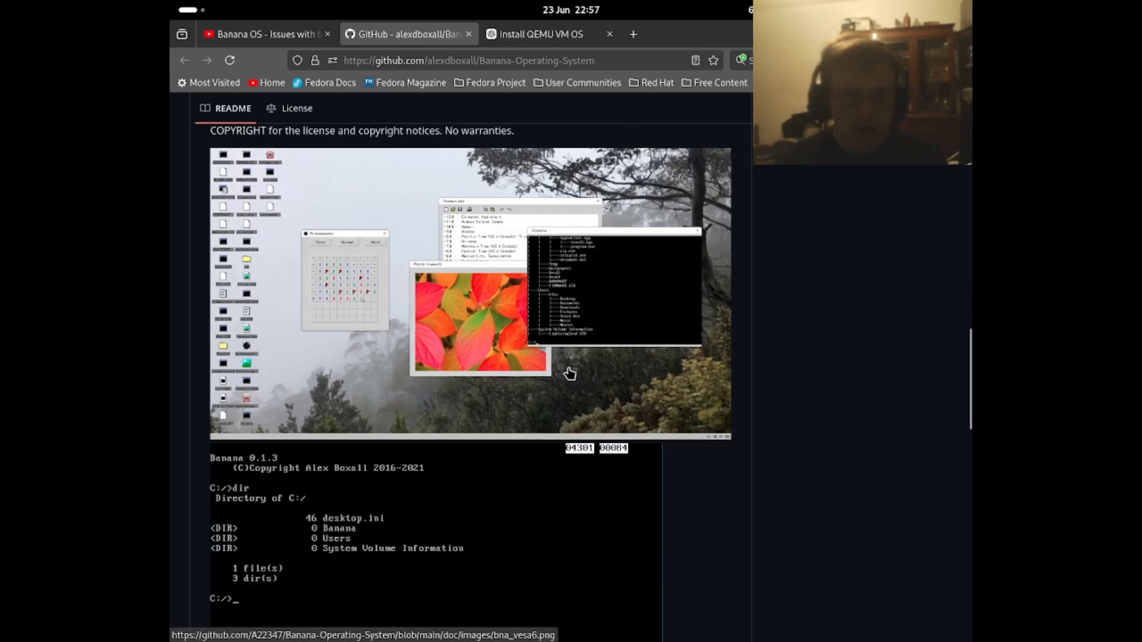
{"action": "scroll", "coordinate": [570, 364], "scroll_direction": "down", "scroll_amount": 5}
{"action": "scroll", "coordinate": [606, 329], "scroll_direction": "up", "scroll_amount": 3}
{"action": "scroll", "coordinate": [482, 332], "scroll_direction": "down", "scroll_amount": 6}
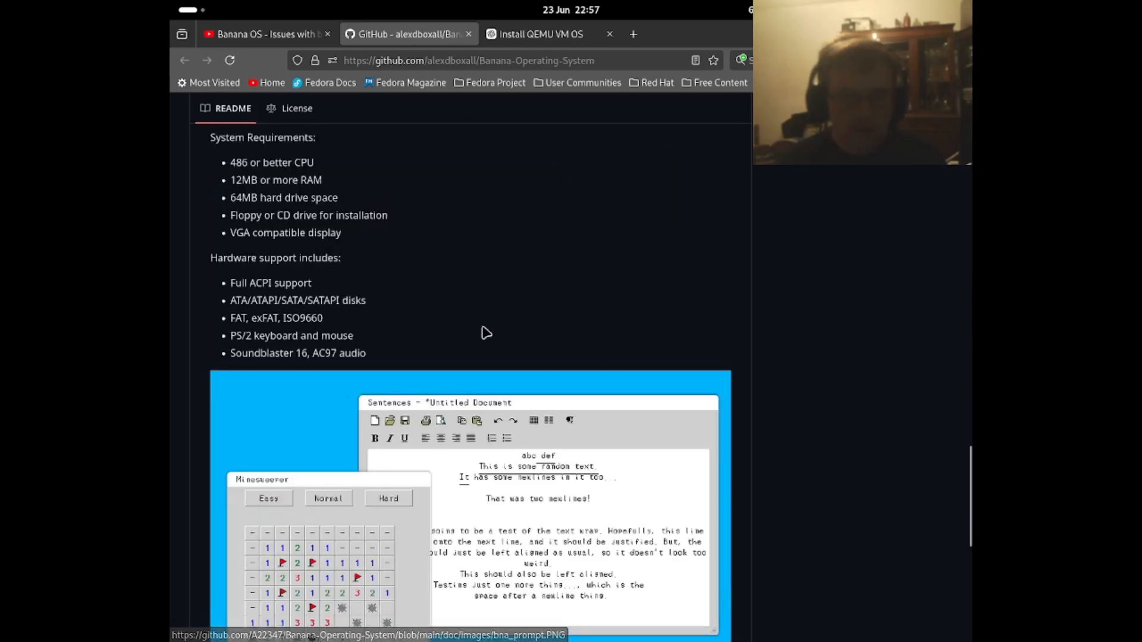
{"action": "scroll", "coordinate": [333, 277], "scroll_direction": "up", "scroll_amount": 3}
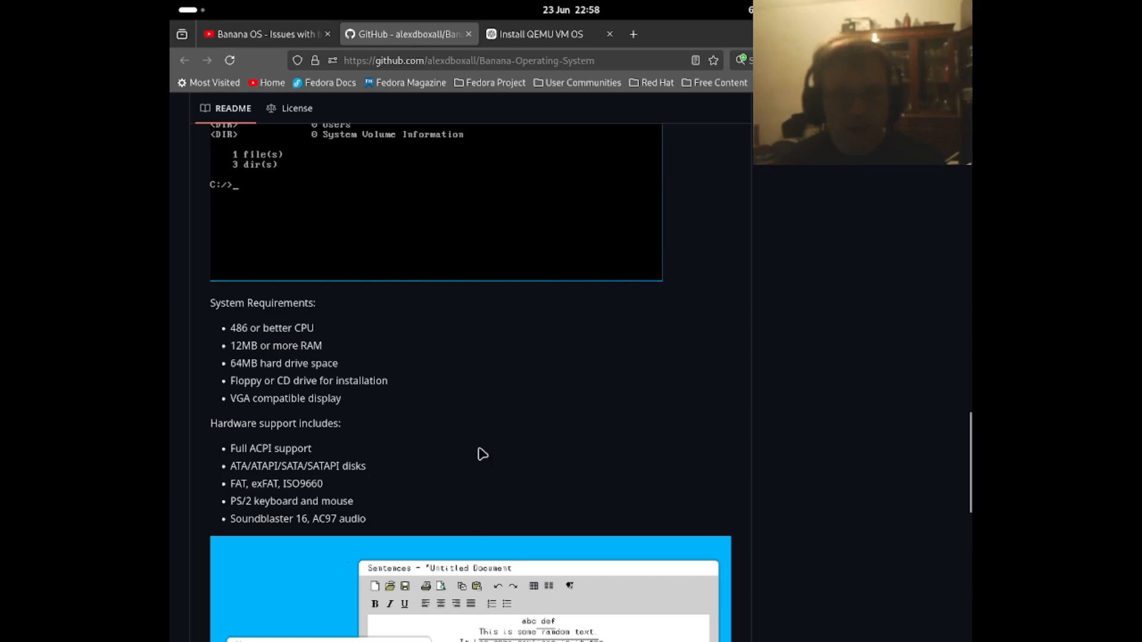
{"action": "scroll", "coordinate": [511, 461], "scroll_direction": "down", "scroll_amount": 3}
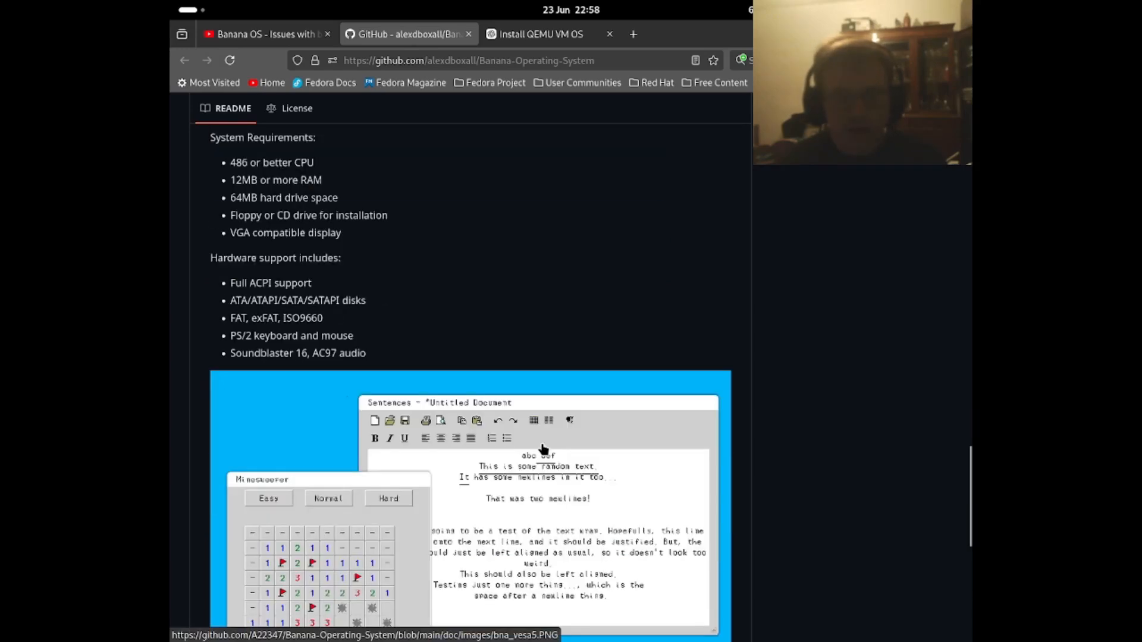
{"action": "scroll", "coordinate": [543, 449], "scroll_direction": "down", "scroll_amount": 3}
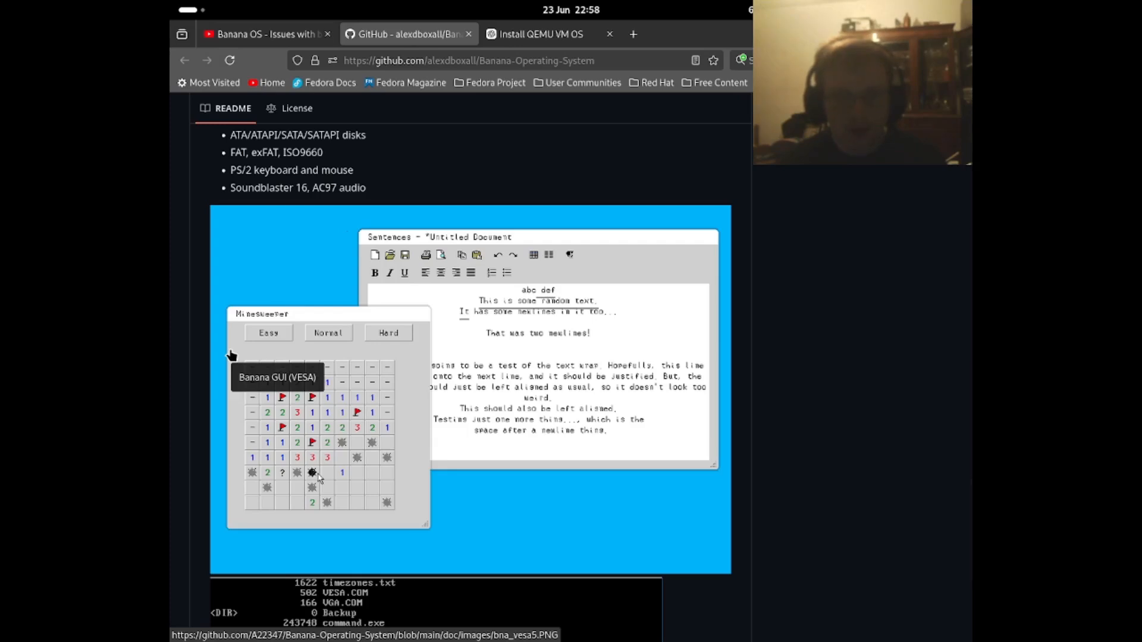
- View the repository's clone and download options, and open its installer folder
{"action": "left_click_drag", "start_coordinate": [969, 498], "coordinate": [969, 107]}
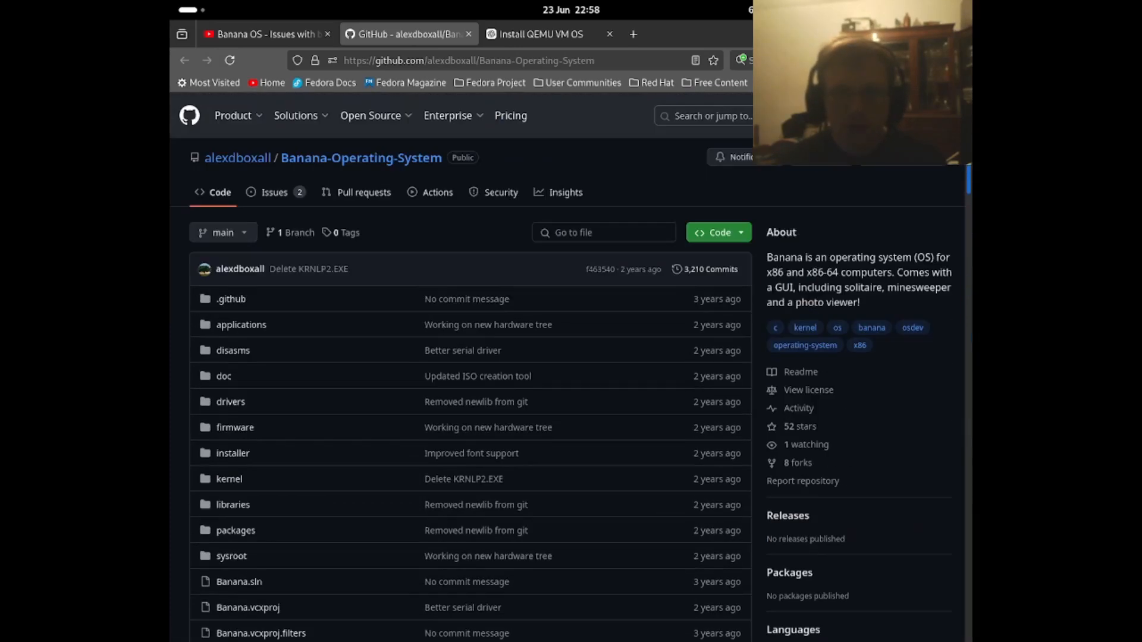
{"action": "left_click", "coordinate": [714, 240]}
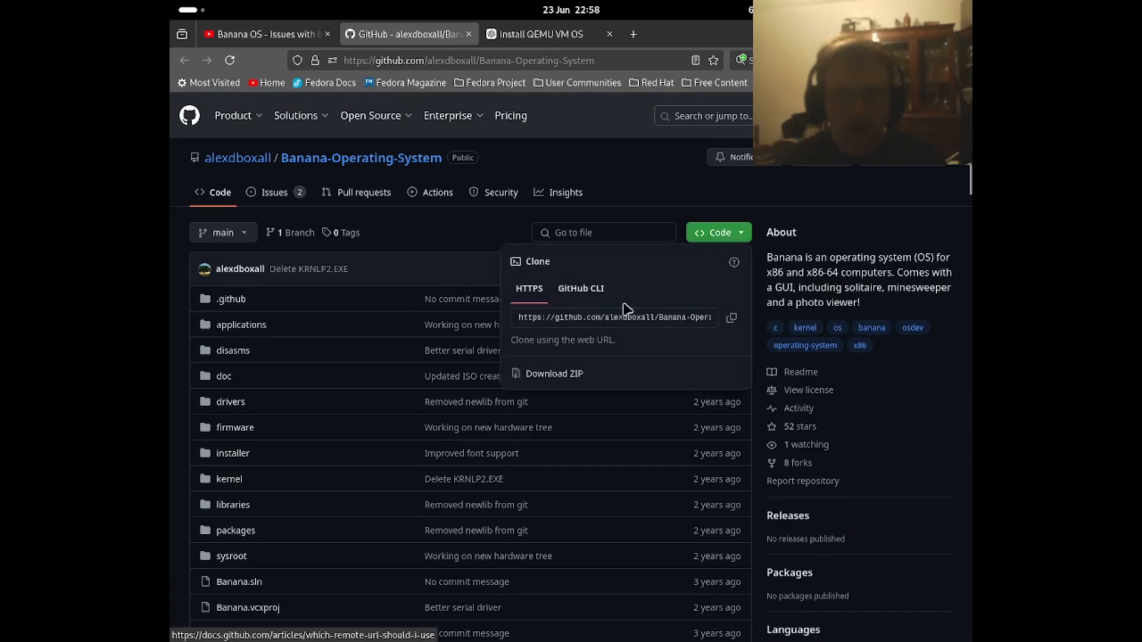
{"action": "left_click", "coordinate": [661, 220]}
{"action": "left_click", "coordinate": [243, 458]}
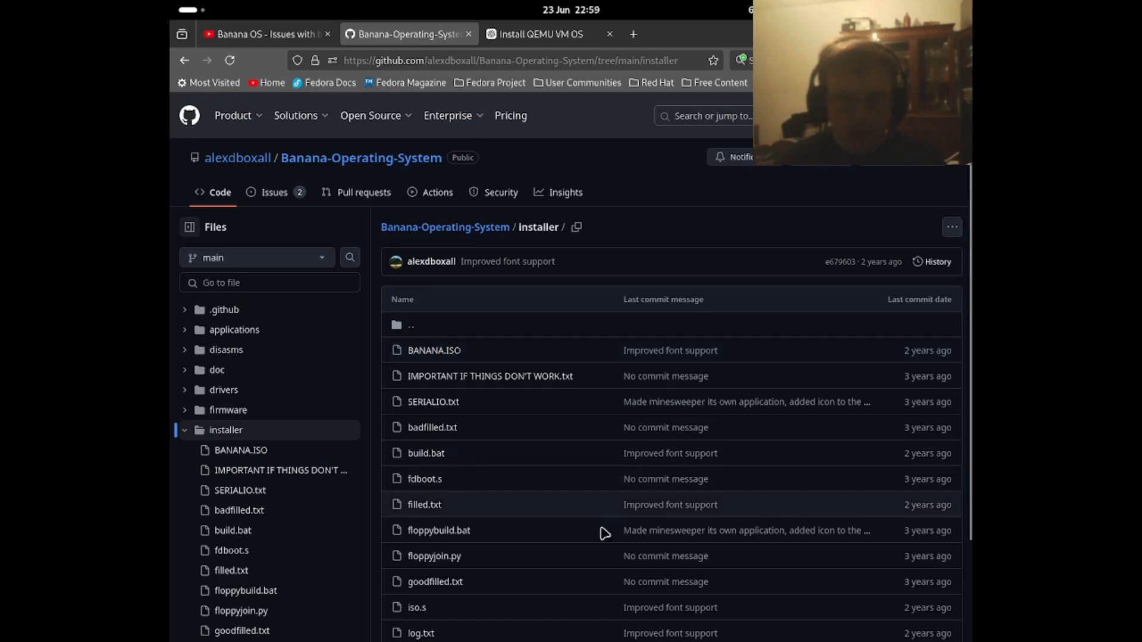
- Switch to the running QEMU virtual machine and close it
{"action": "mouse_move", "coordinate": [636, 641]}
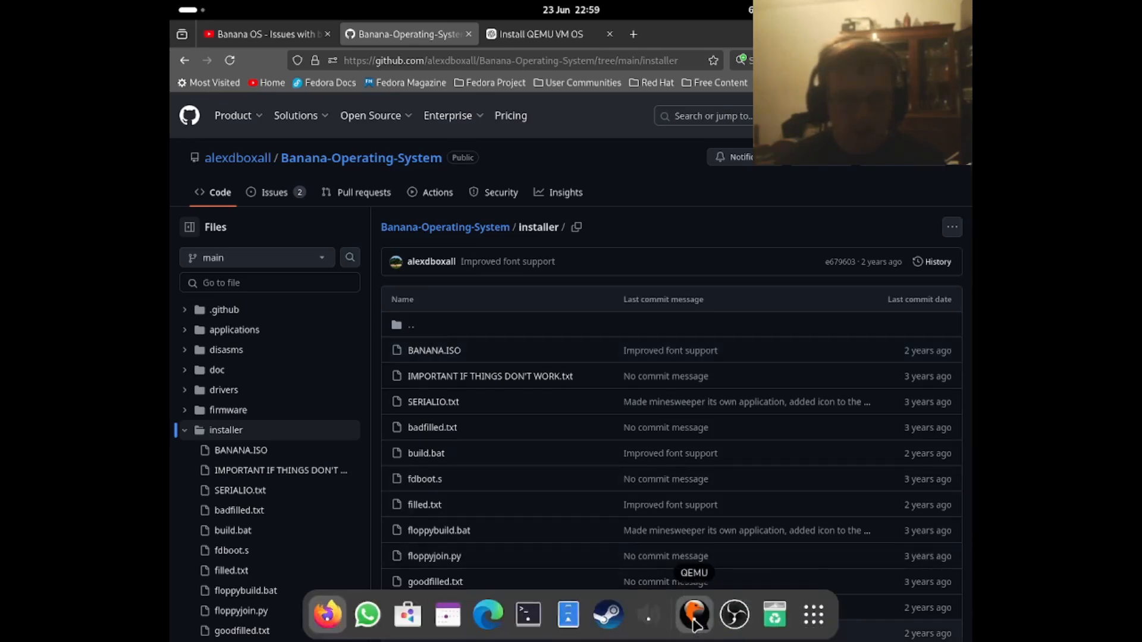
{"action": "left_click", "coordinate": [694, 617]}
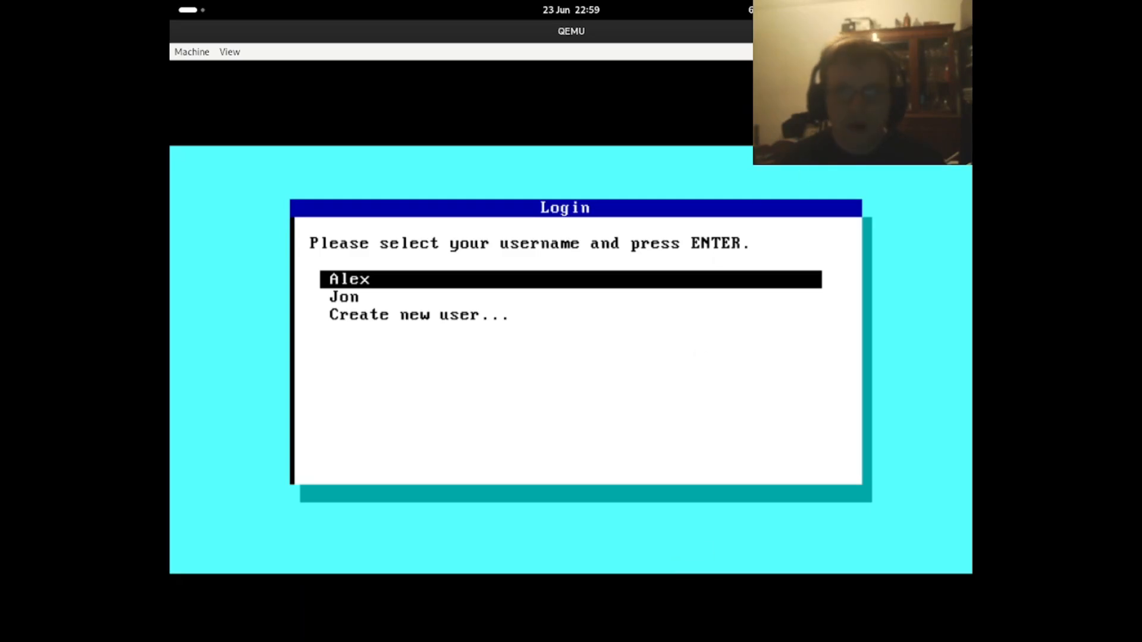
{"action": "key", "text": "alt+F4"}
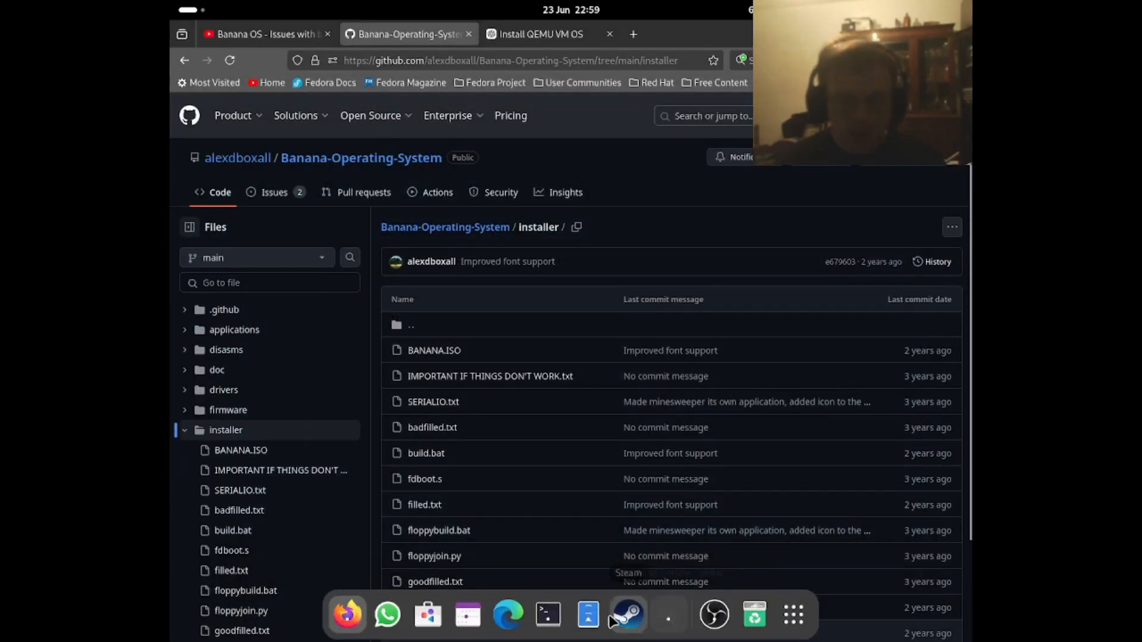
- Switch to the terminal and rerun the last QEMU command with Bananaos.qcow2 and BANANA.ISO
{"action": "left_click", "coordinate": [563, 635]}
{"action": "left_click_drag", "start_coordinate": [702, 225], "coordinate": [621, 223]}
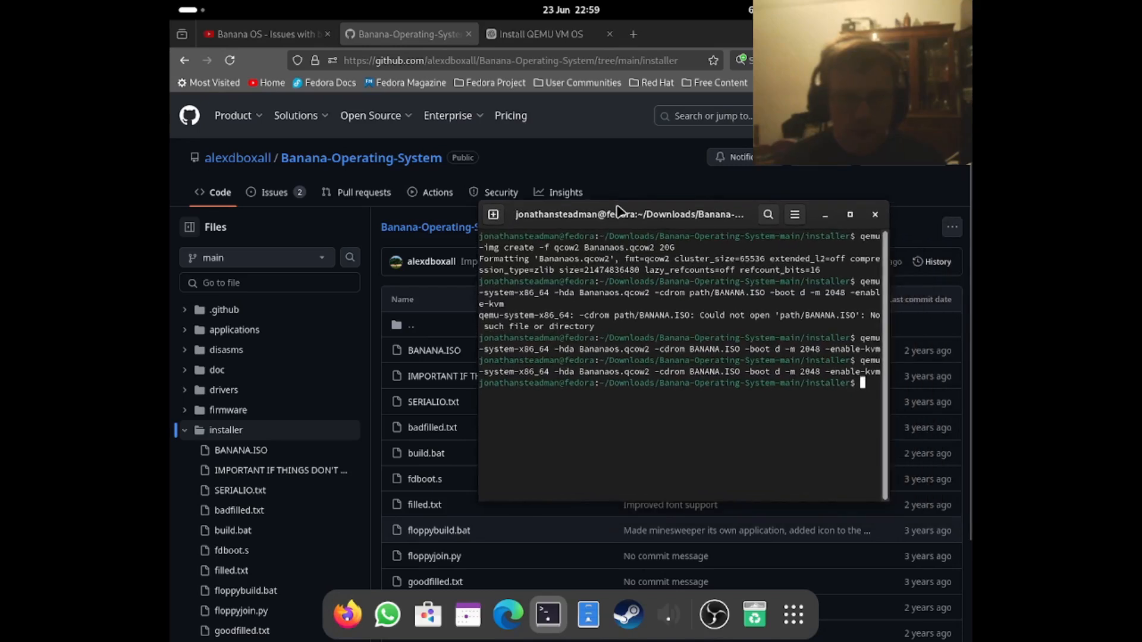
{"action": "key", "text": "Up"}
{"action": "key", "text": "Return"}
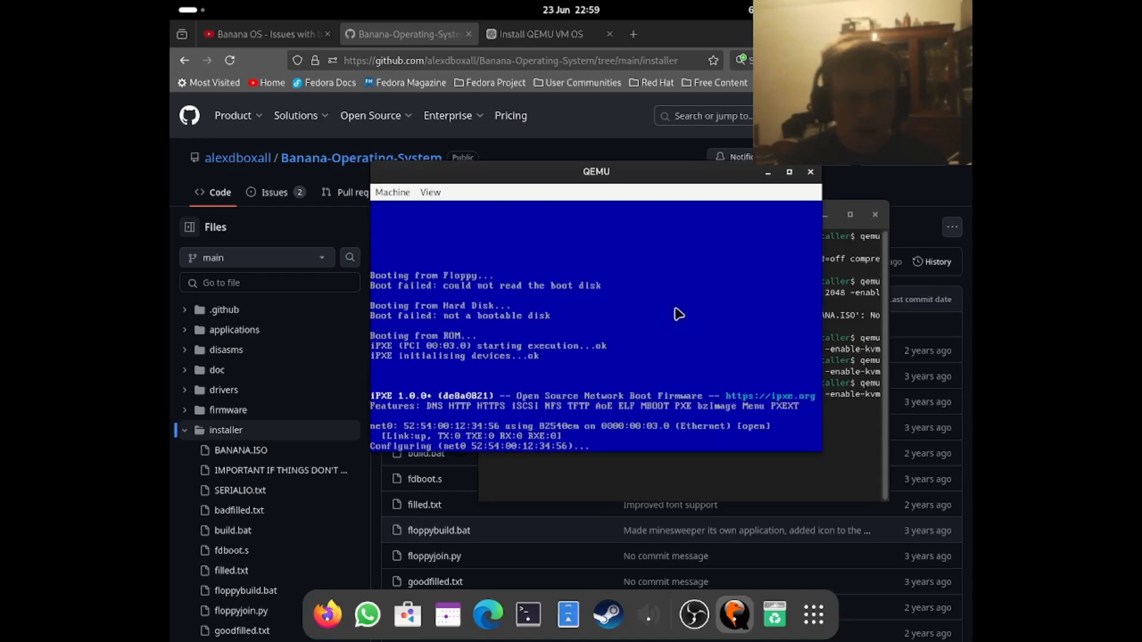
- Close the virtual machine and relaunch it with "qemu-system-x86_64 -hda Bananaos.qcow2 -cdrom BANANA.ISO -boot d -m 2048 -enable-kvm"
{"action": "left_click", "coordinate": [810, 172]}
{"action": "key", "text": "Up"}
{"action": "key", "text": "Return"}
{"action": "key", "text": "Return"}
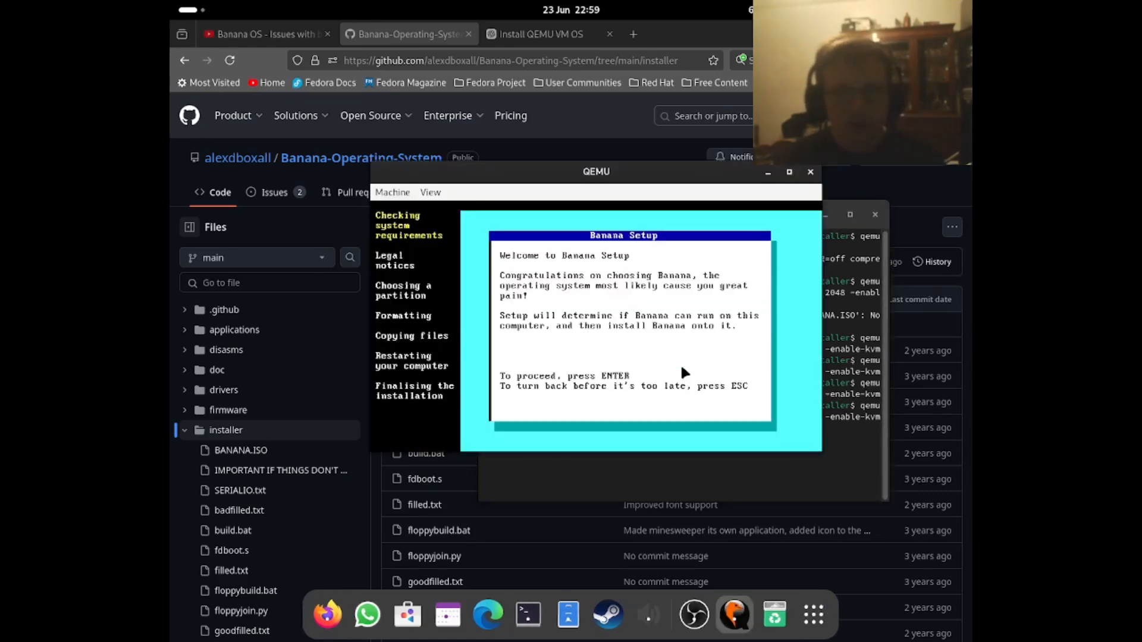
- Reposition the QEMU window over the terminal and proceed through Banana Setup's welcome and installed RAM pages
{"action": "left_click_drag", "start_coordinate": [607, 174], "coordinate": [452, 92]}
{"action": "left_click_drag", "start_coordinate": [740, 417], "coordinate": [690, 416]}
{"action": "left_click_drag", "start_coordinate": [422, 89], "coordinate": [675, 197]}
{"action": "left_click", "coordinate": [686, 274]}
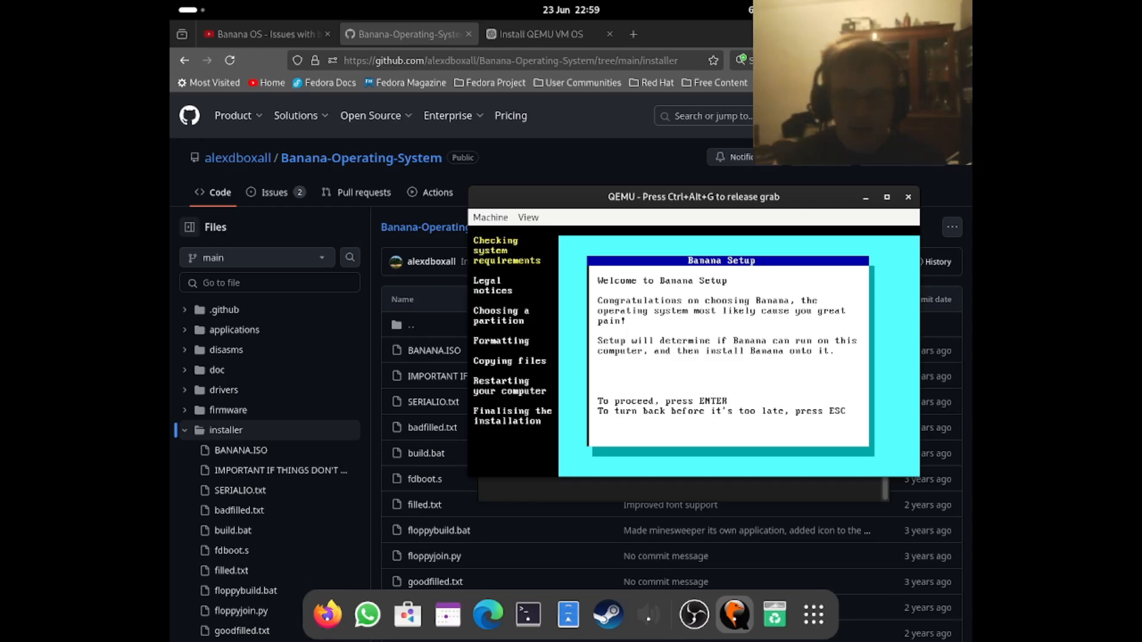
{"action": "key", "text": "Return"}
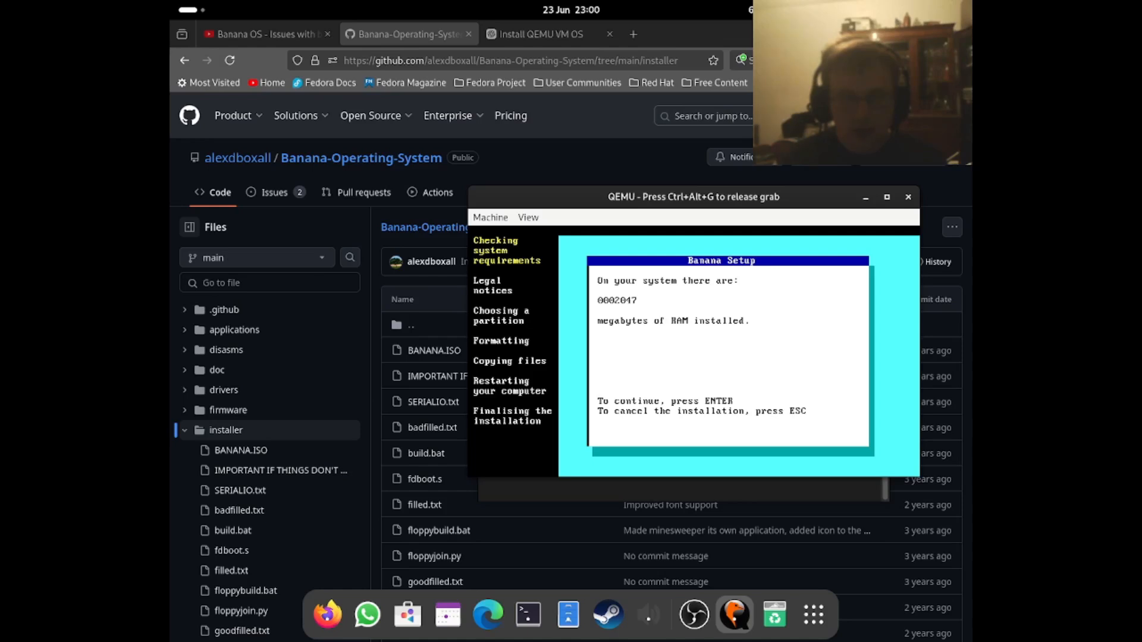
{"action": "key", "text": "Return"}
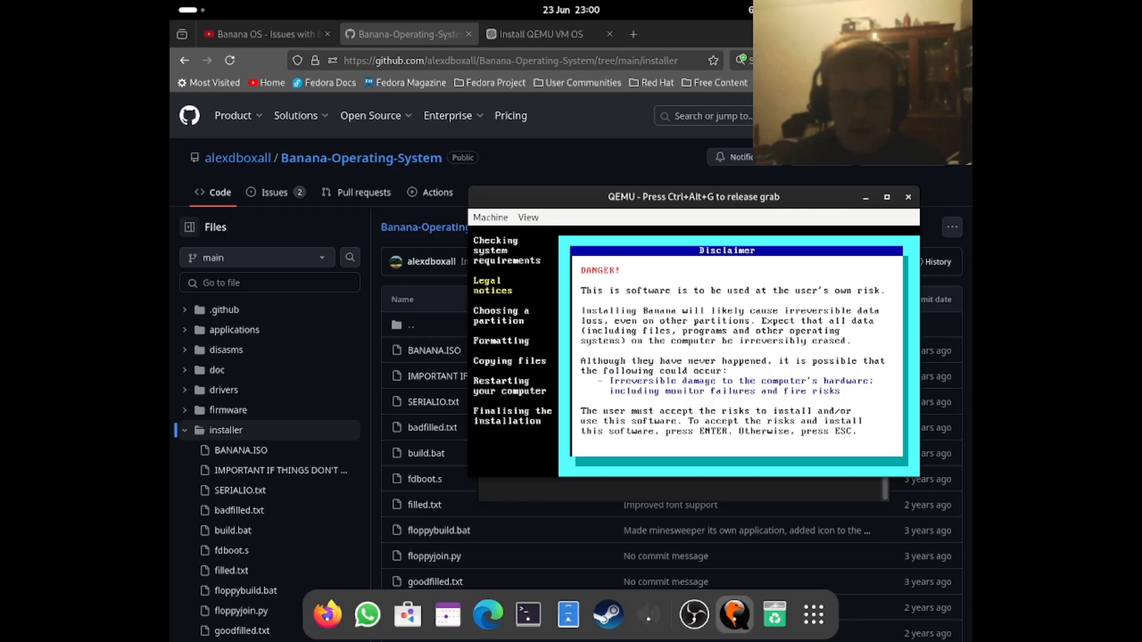
- Accept the danger disclaimer, the software terms and the license agreement in Banana Setup
{"action": "key", "text": "Return"}
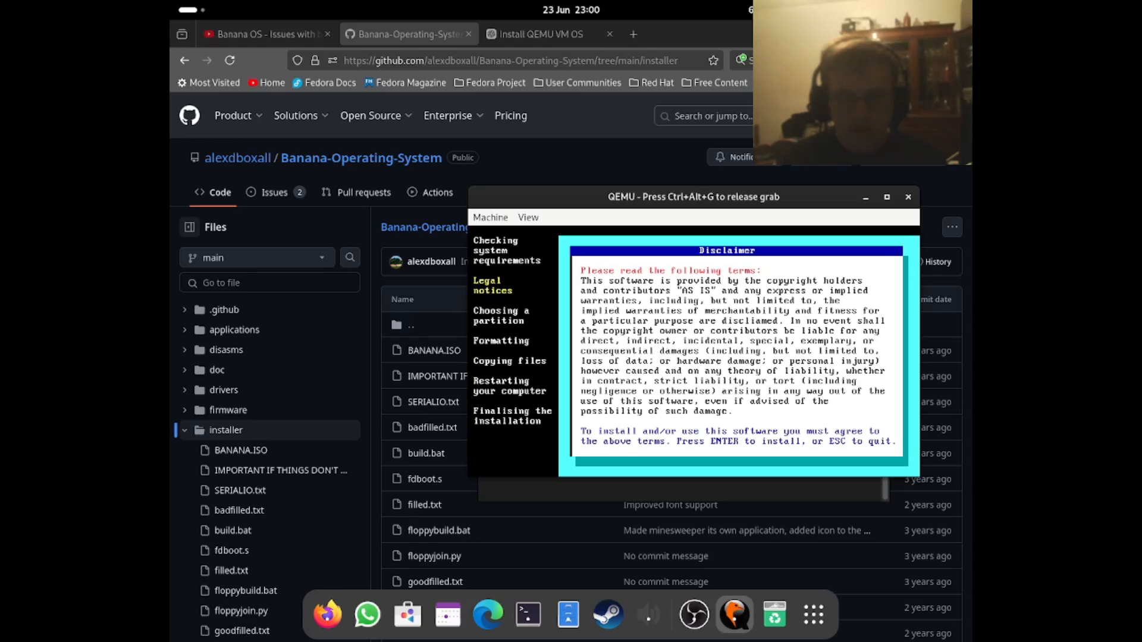
{"action": "key", "text": "Return"}
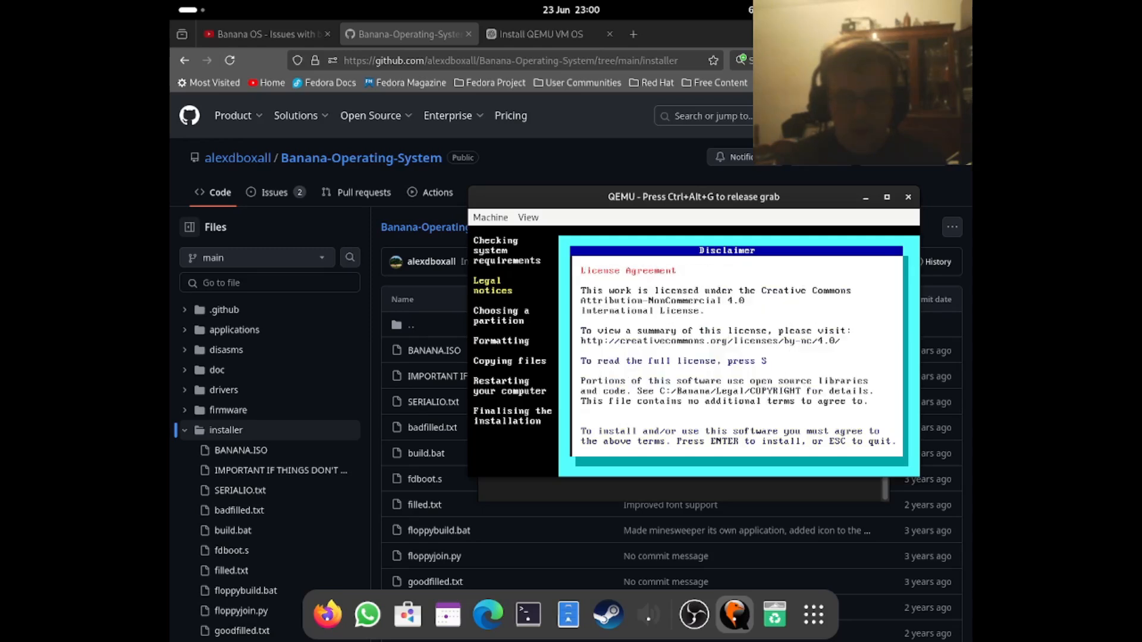
{"action": "key", "text": "Return"}
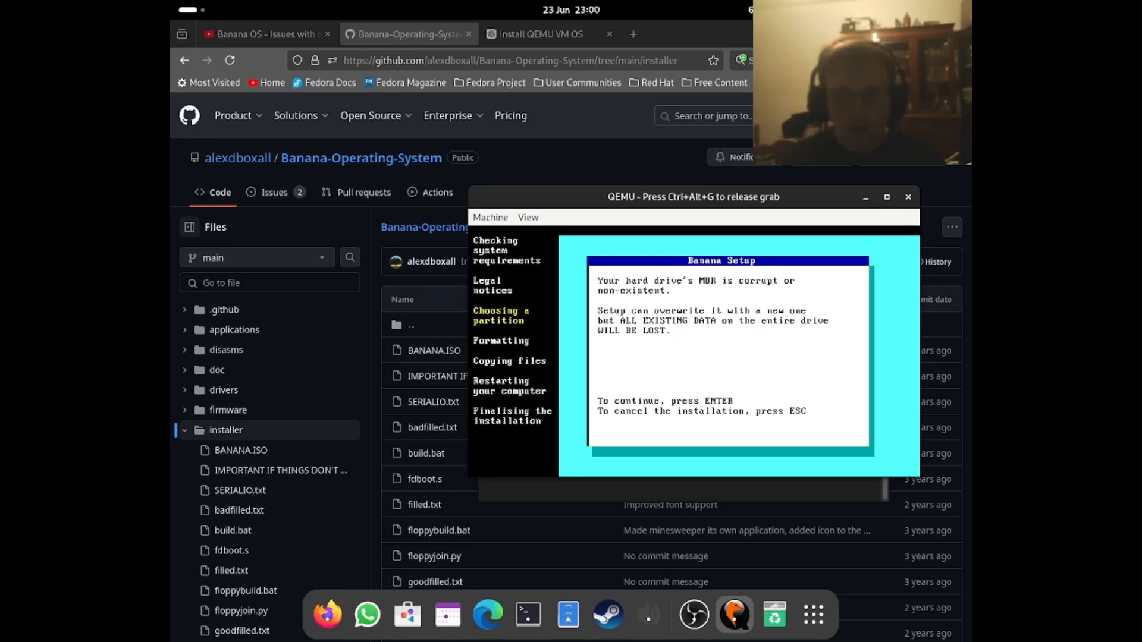
- Overwrite the hard drive's MBR, erasing all data, and delete Partition 1
{"action": "key", "text": "Return"}
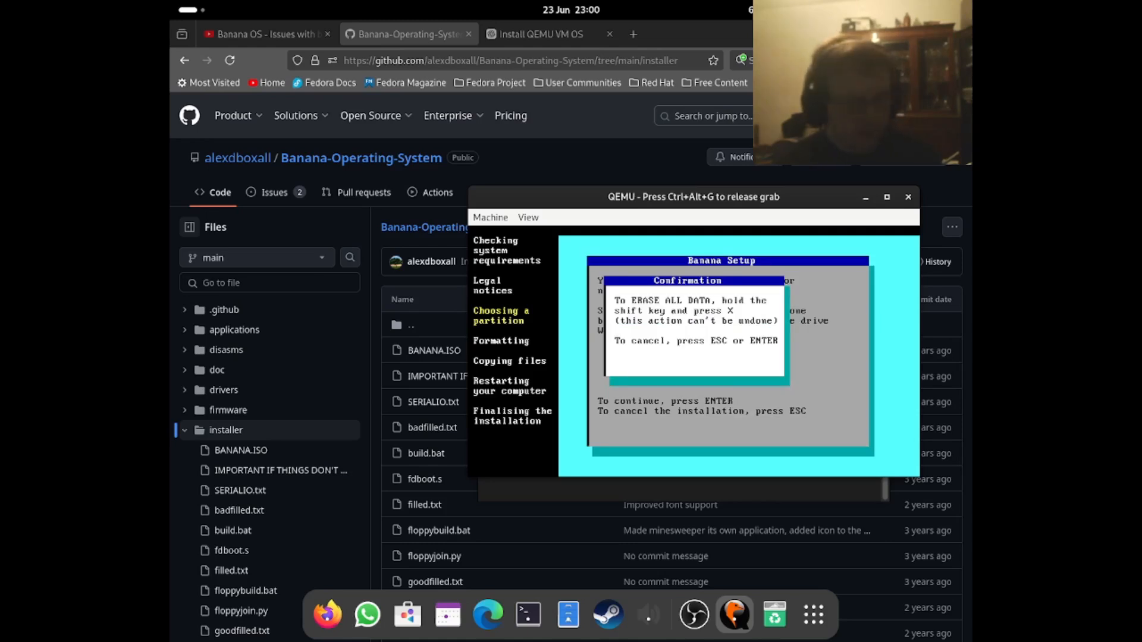
{"action": "key", "text": "shift+x"}
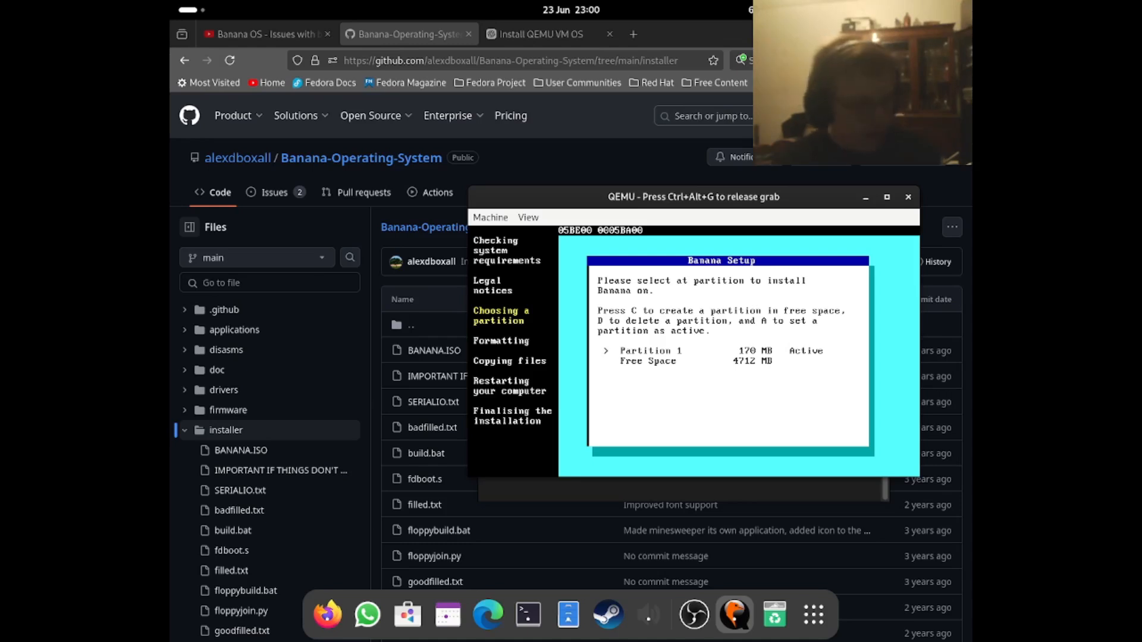
{"action": "key", "text": "d"}
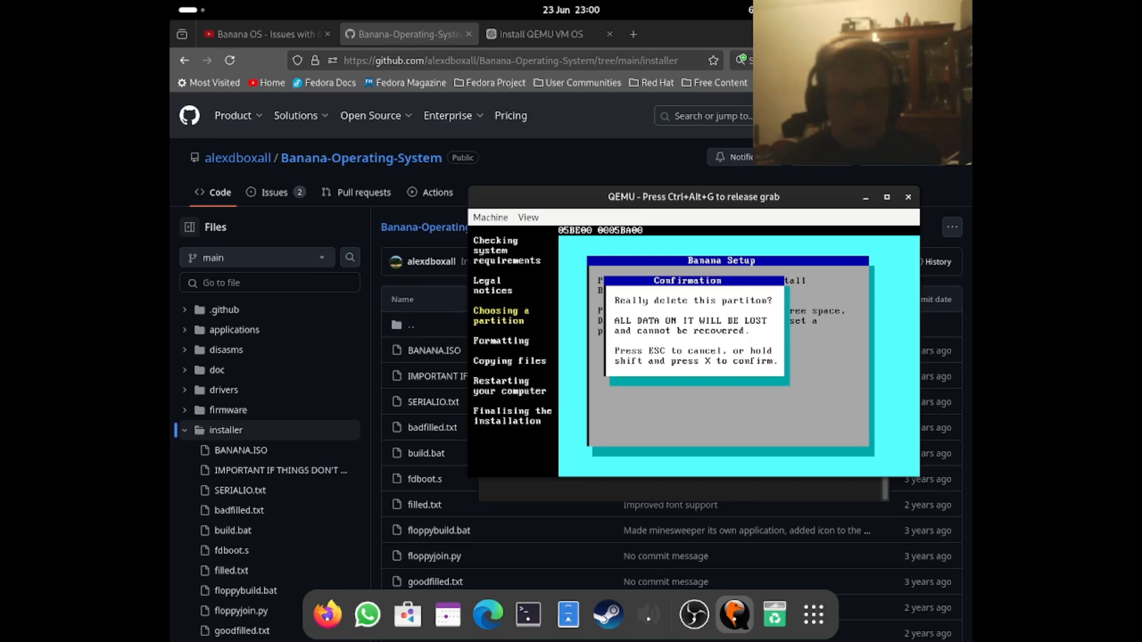
{"action": "key", "text": "shift+x"}
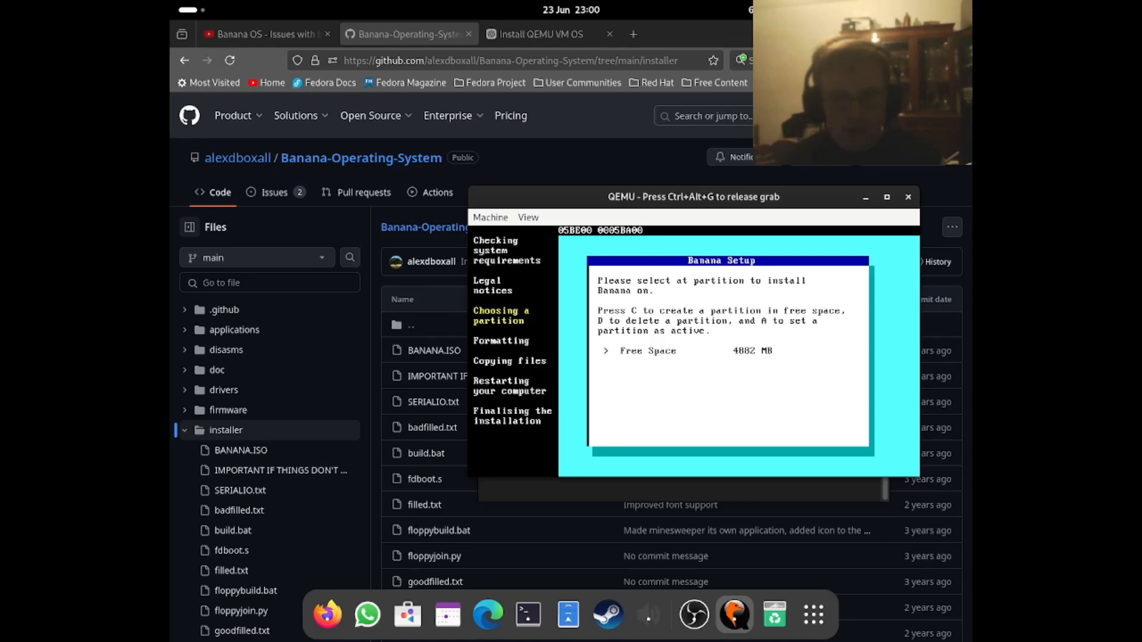
- Create a 4882 MB partition in the free space and set it as active
{"action": "key", "text": "c"}
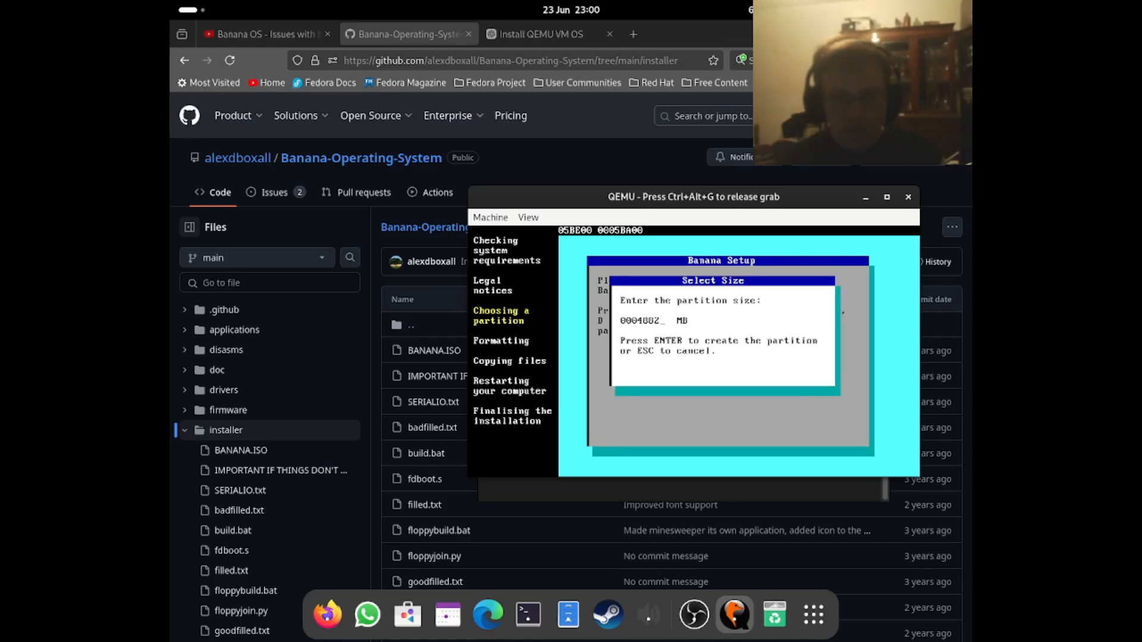
{"action": "key", "text": "Return"}
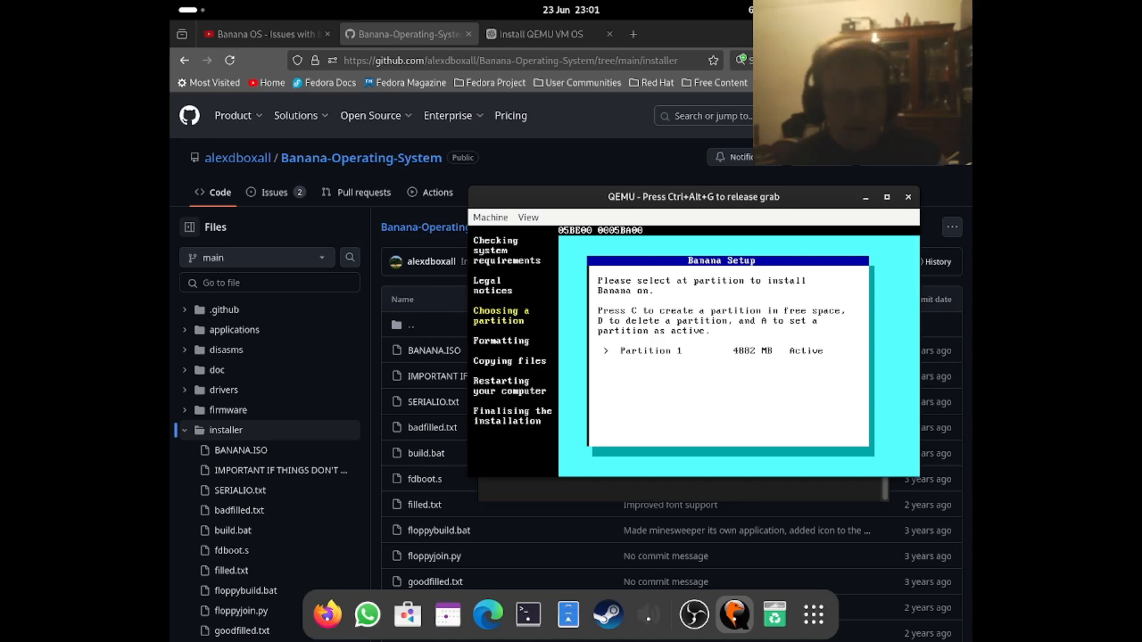
{"action": "key", "text": "a"}
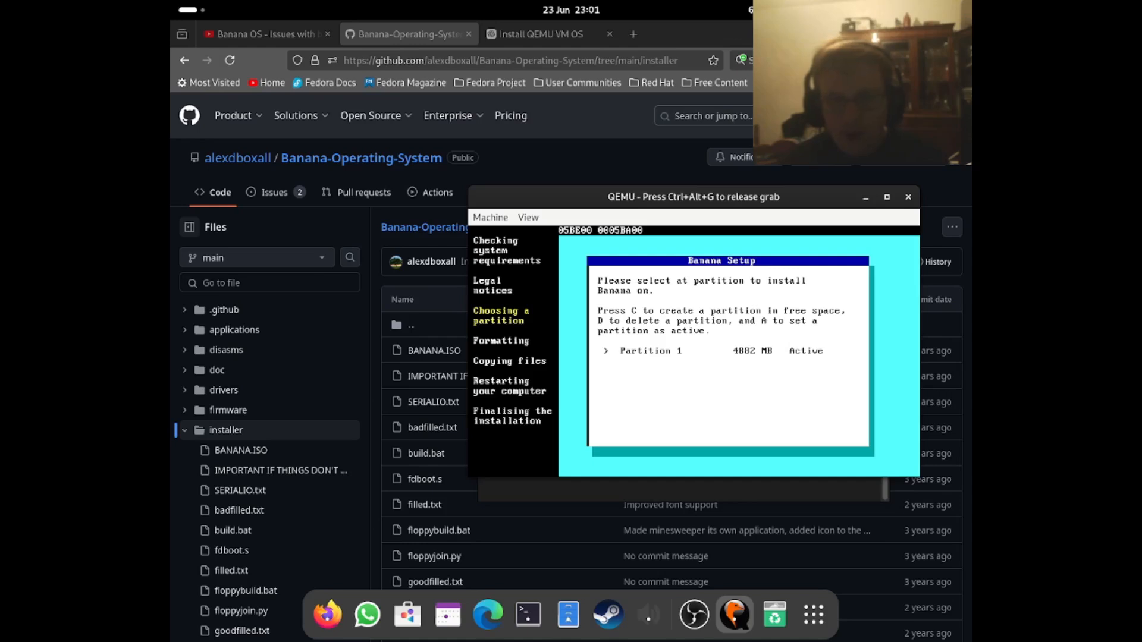
- Install Banana on Partition 1 and start Banana once setup completes
{"action": "key", "text": "Return"}
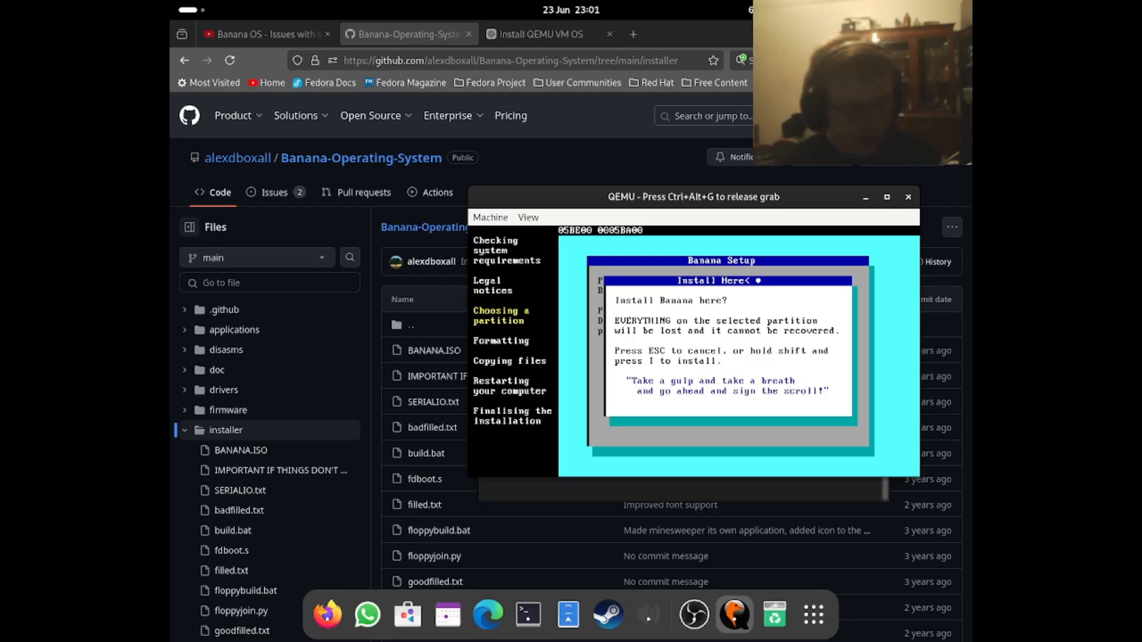
{"action": "key", "text": "shift+i"}
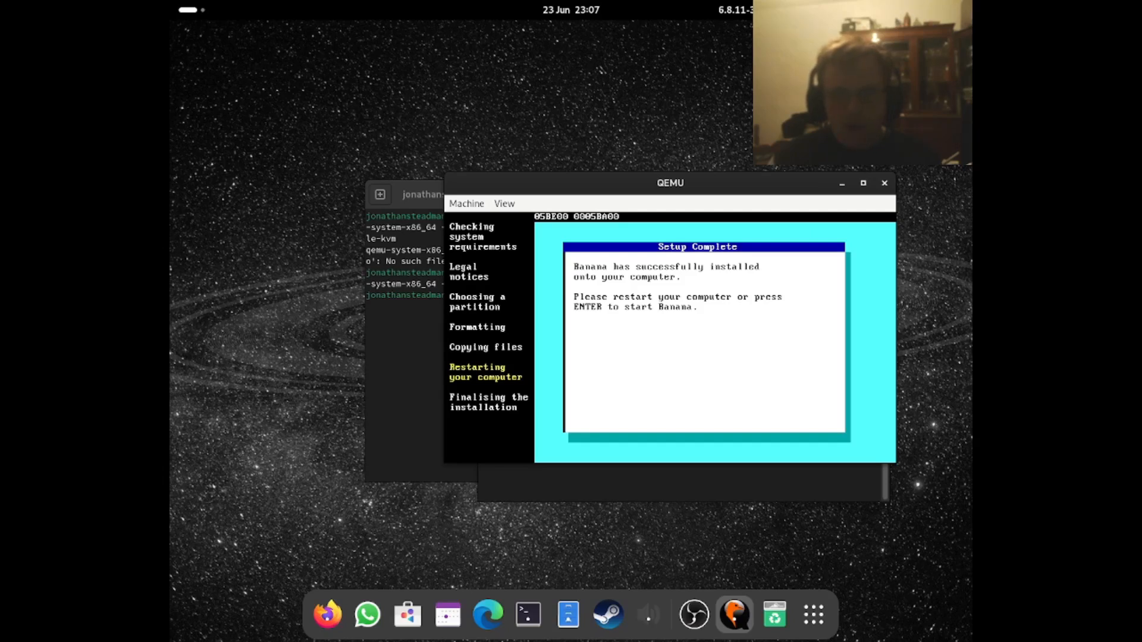
{"action": "left_click", "coordinate": [708, 292]}
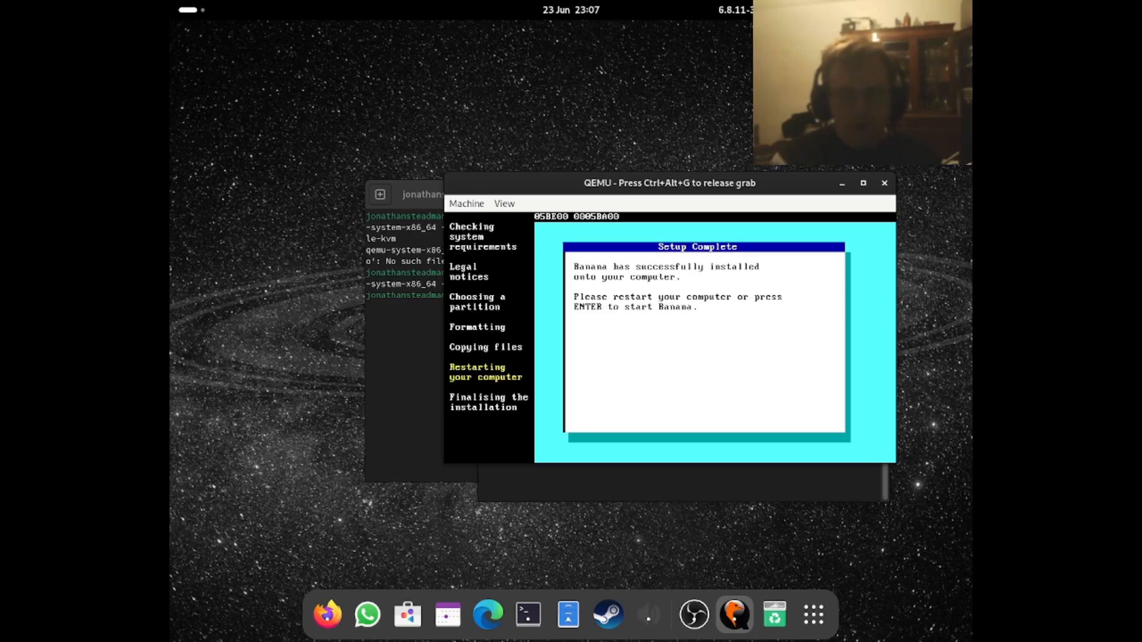
{"action": "key", "text": "Return"}
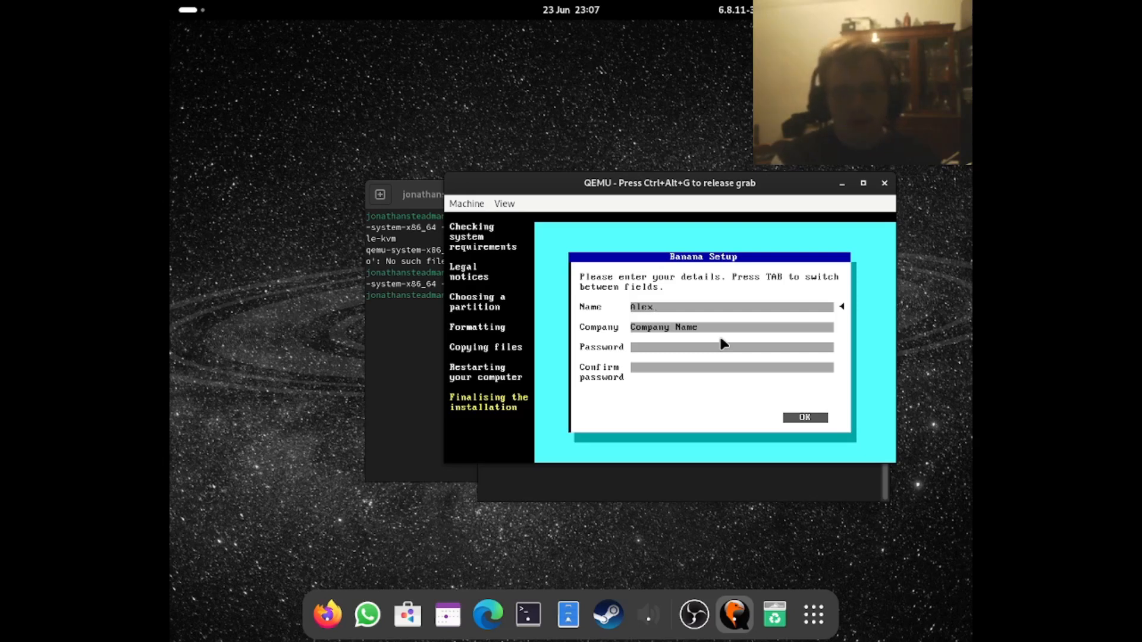
- Replace the default name in the setup details with the user's first name and move on to the Company field
{"action": "key", "text": "BackSpace"}
{"action": "key", "text": "BackSpace"}
{"action": "key", "text": "BackSpace"}
{"action": "key", "text": "BackSpace"}
{"action": "type", "text": "Jon"}
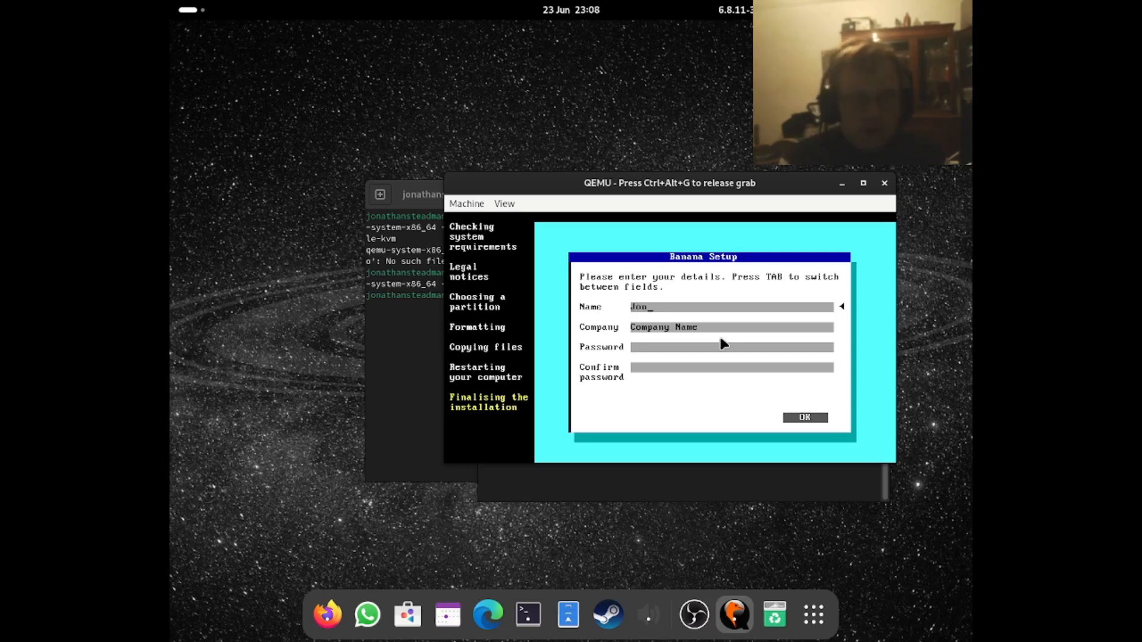
{"action": "key", "text": "Tab"}
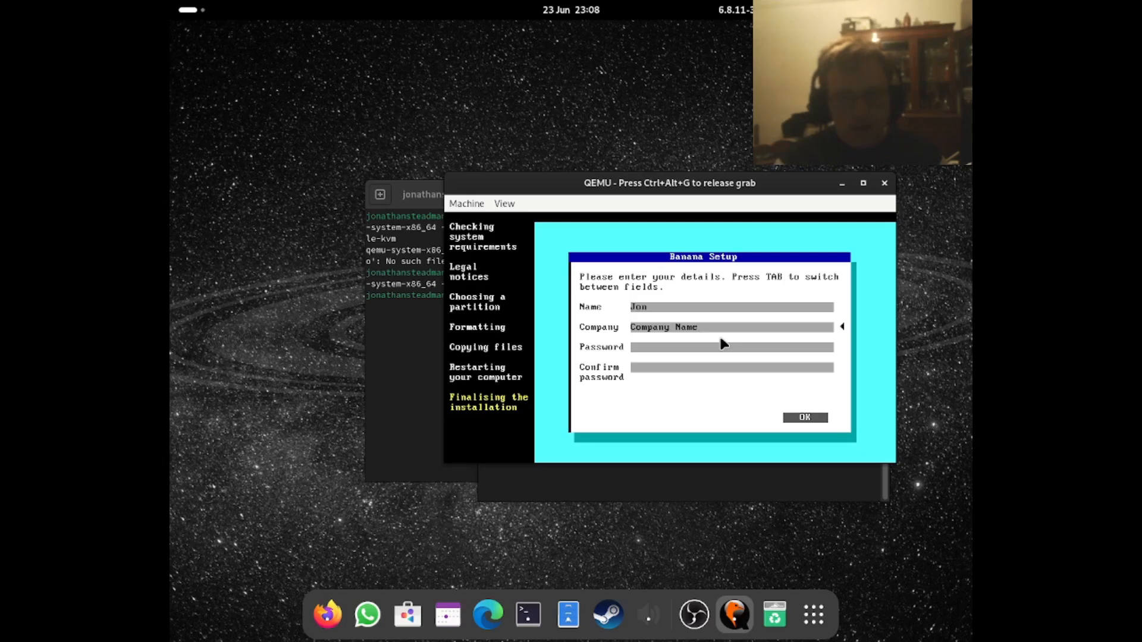
- Keep the default company name, enter and confirm the account password, and submit the setup details
{"action": "key", "text": "Tab"}
{"action": "type", "text": "***"}
{"action": "key", "text": "Tab"}
{"action": "type", "text": "***"}
{"action": "key", "text": "Tab"}
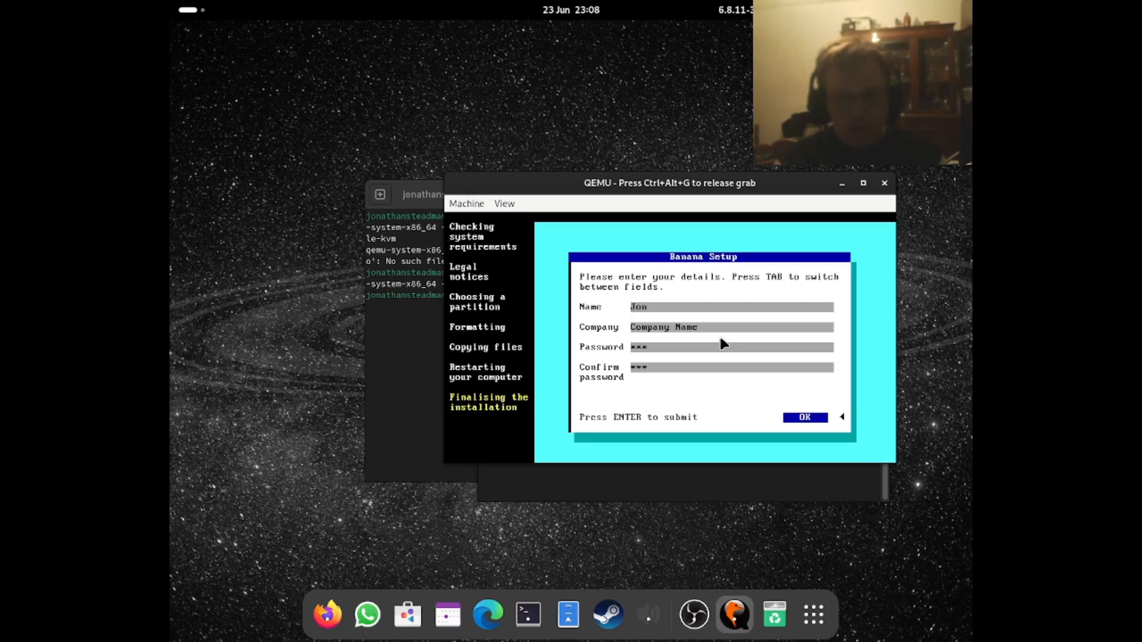
{"action": "key", "text": "Return"}
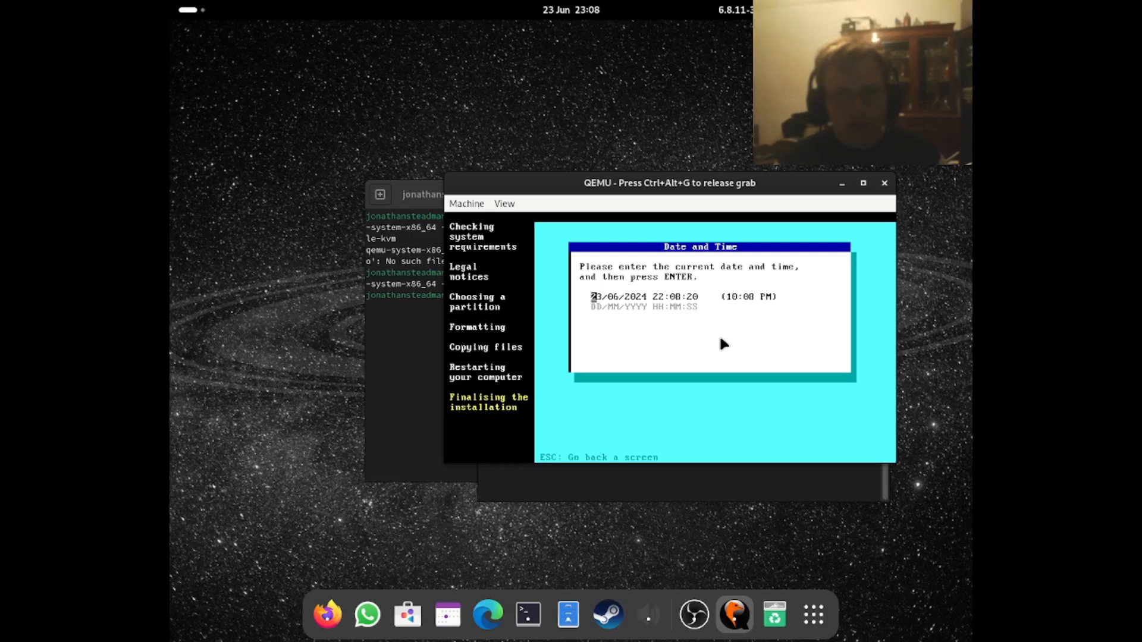
- Set the hour of the current time to 23
{"action": "key", "text": "Right"}
{"action": "key", "text": "Right"}
{"action": "key", "text": "Right"}
{"action": "key", "text": "Right"}
{"action": "key", "text": "Right"}
{"action": "key", "text": "Right"}
{"action": "key", "text": "Right"}
{"action": "key", "text": "Right"}
{"action": "key", "text": "Right"}
{"action": "key", "text": "Right"}
{"action": "key", "text": "Right"}
{"action": "key", "text": "Right"}
{"action": "key", "text": "Right"}
{"action": "key", "text": "Right"}
{"action": "key", "text": "Right"}
{"action": "key", "text": "Right"}
{"action": "key", "text": "Left"}
{"action": "key", "text": "Right"}
{"action": "key", "text": "Right"}
{"action": "key", "text": "Right"}
{"action": "key", "text": "Right"}
{"action": "key", "text": "Right"}
{"action": "key", "text": "Right"}
{"action": "key", "text": "Right"}
{"action": "key", "text": "Right"}
{"action": "key", "text": "Right"}
{"action": "key", "text": "Right"}
{"action": "key", "text": "Left"}
{"action": "key", "text": "Left"}
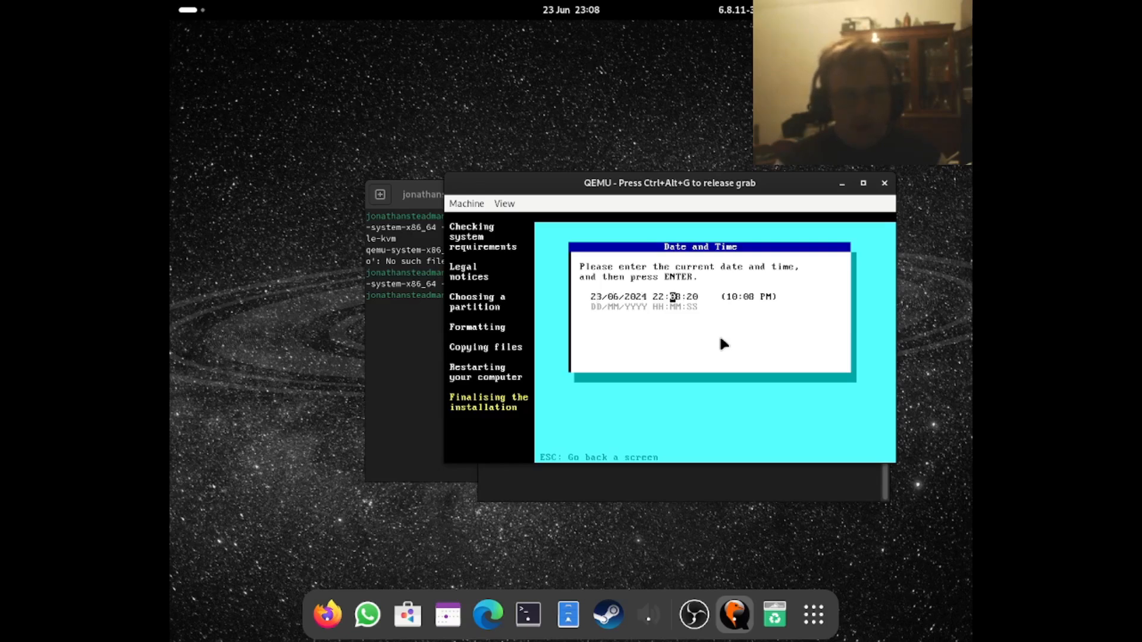
{"action": "type", "text": "4"}
{"action": "key", "text": "Left"}
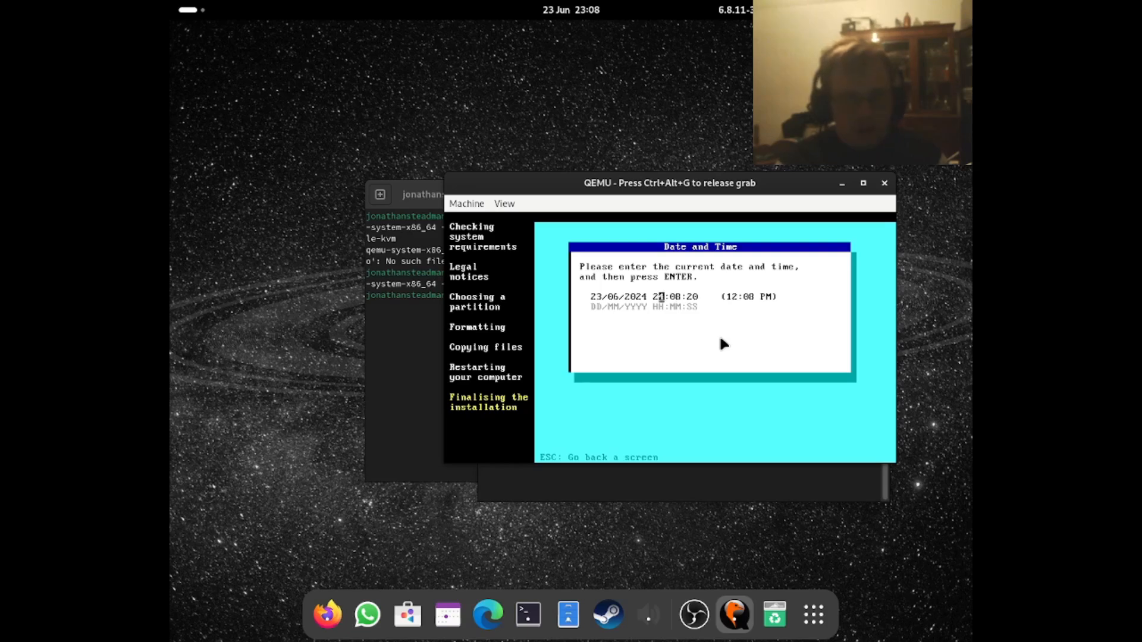
{"action": "type", "text": "3"}
{"action": "key", "text": "Right"}
{"action": "key", "text": "Right"}
{"action": "key", "text": "Right"}
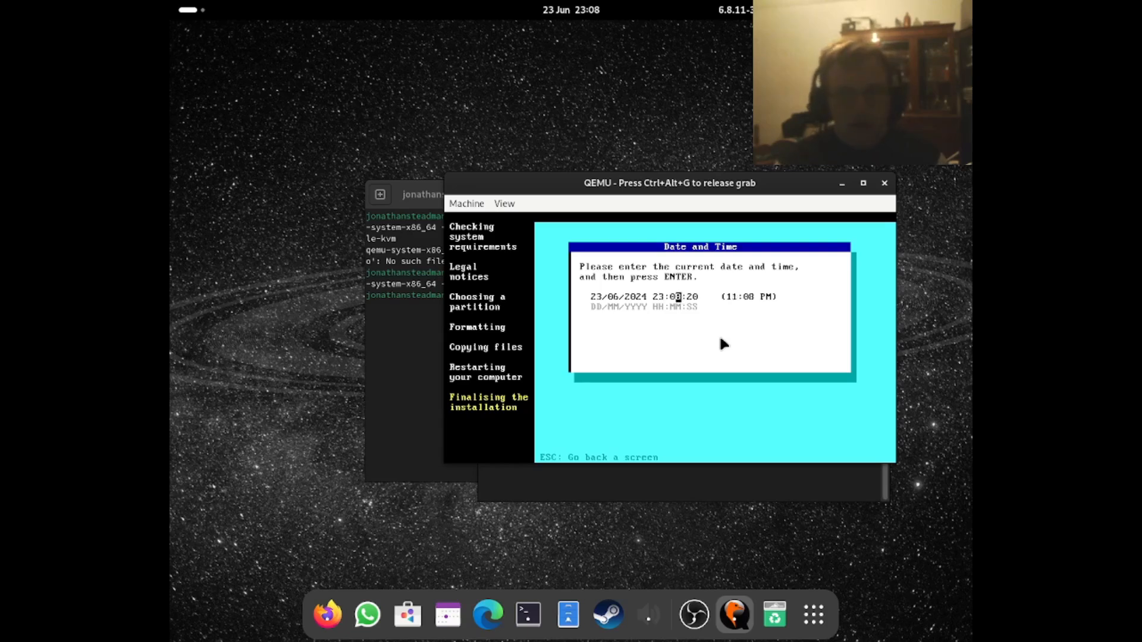
- Check the date and time fields and accept 23/06/2024 23:08:20
{"action": "key", "text": "Left"}
{"action": "key", "text": "Left"}
{"action": "key", "text": "Left"}
{"action": "key", "text": "Left"}
{"action": "key", "text": "Left"}
{"action": "key", "text": "Left"}
{"action": "key", "text": "Left"}
{"action": "key", "text": "Left"}
{"action": "key", "text": "Left"}
{"action": "key", "text": "Left"}
{"action": "key", "text": "Left"}
{"action": "key", "text": "Left"}
{"action": "key", "text": "Left"}
{"action": "key", "text": "Right"}
{"action": "key", "text": "Right"}
{"action": "key", "text": "Right"}
{"action": "key", "text": "Right"}
{"action": "key", "text": "Right"}
{"action": "key", "text": "Right"}
{"action": "key", "text": "Right"}
{"action": "key", "text": "Right"}
{"action": "key", "text": "Right"}
{"action": "key", "text": "Right"}
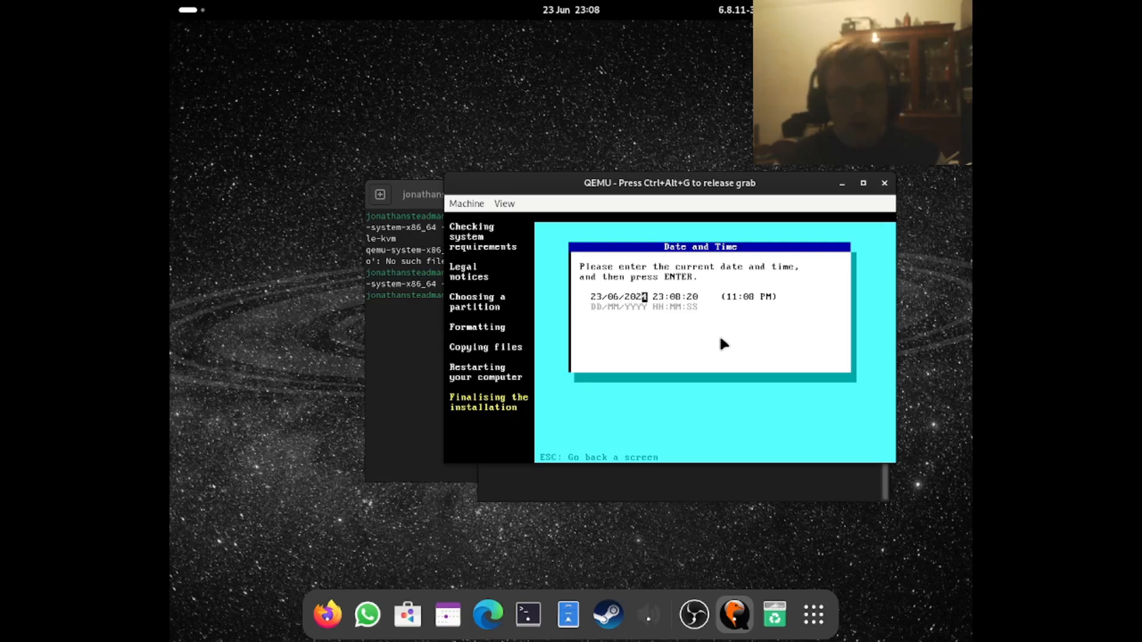
{"action": "key", "text": "Right"}
{"action": "key", "text": "Return"}
- Look through the time zone list from the +10.0 zones to the zones behind UTC
{"action": "key", "text": "Up"}
{"action": "key", "text": "Down"}
{"action": "key", "text": "Up"}
{"action": "key", "text": "Down"}
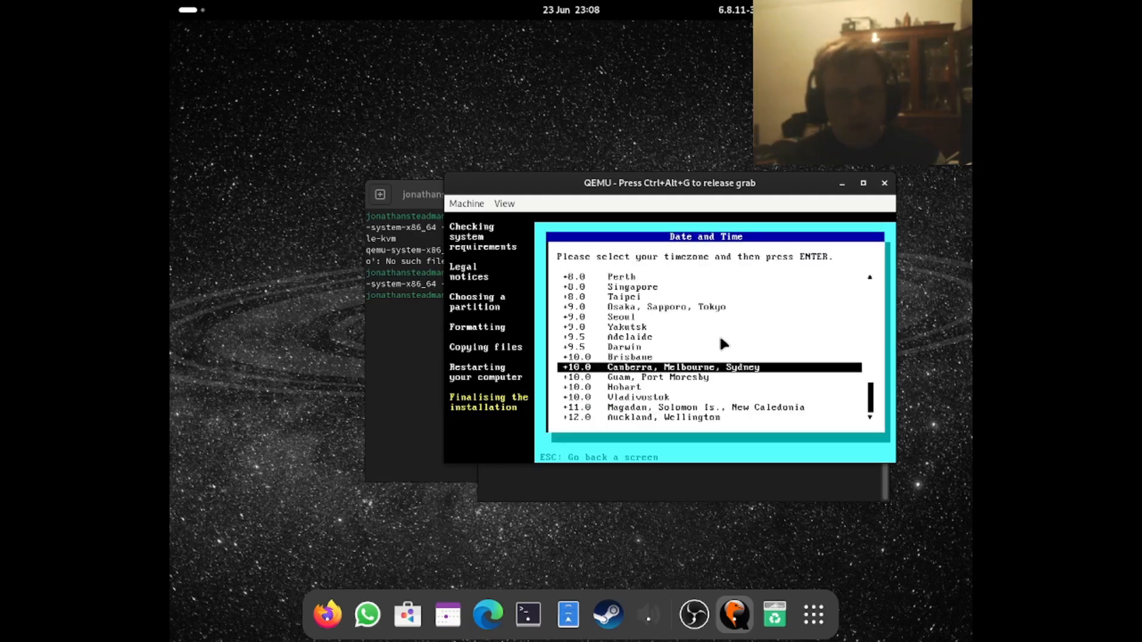
{"action": "key", "text": "Down"}
{"action": "key", "text": "Down"}
{"action": "key", "text": "Up"}
{"action": "key", "text": "Down"}
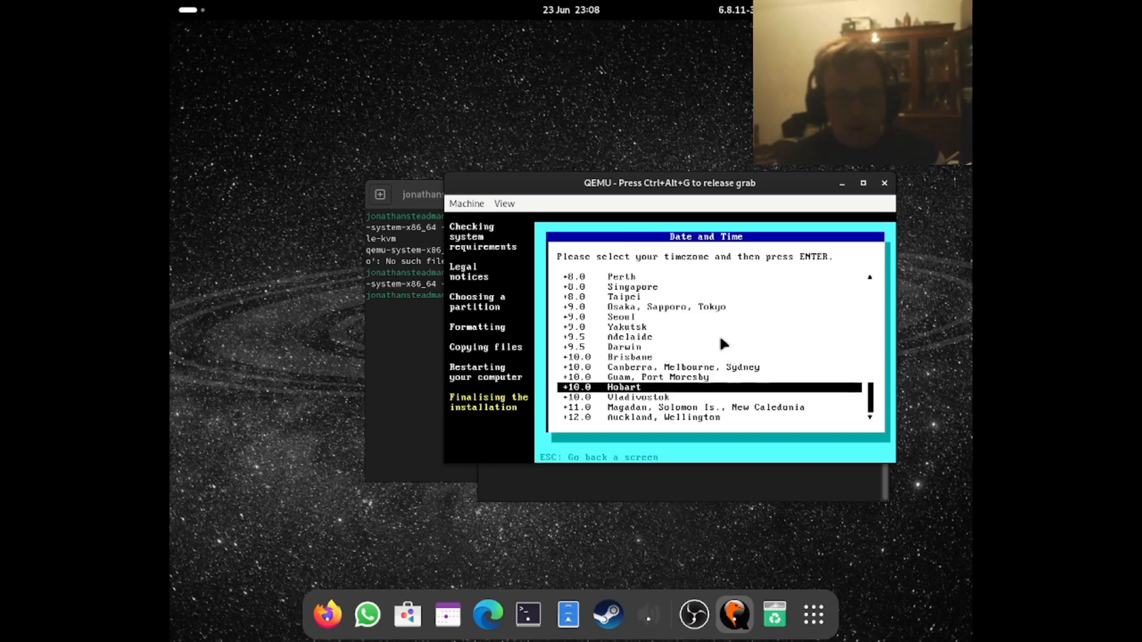
{"action": "key", "text": "Down"}
{"action": "key", "text": "Down"}
{"action": "key", "text": "Up"}
{"action": "key", "text": "Up"}
{"action": "key", "text": "Up"}
{"action": "key", "text": "Up"}
{"action": "key", "text": "Up"}
{"action": "key", "text": "Up"}
{"action": "key", "text": "Up"}
{"action": "key", "text": "Up"}
{"action": "key", "text": "Up"}
{"action": "key", "text": "Up"}
{"action": "key", "text": "Up"}
{"action": "key", "text": "Up"}
{"action": "key", "text": "Up"}
{"action": "key", "text": "Up"}
{"action": "key", "text": "Up"}
{"action": "key", "text": "Up"}
{"action": "key", "text": "Up"}
{"action": "key", "text": "Up"}
{"action": "key", "text": "Up"}
{"action": "key", "text": "Up"}
{"action": "key", "text": "Up"}
{"action": "key", "text": "Up"}
{"action": "key", "text": "Up"}
{"action": "key", "text": "Up"}
{"action": "key", "text": "Up"}
{"action": "key", "text": "Up"}
{"action": "key", "text": "Up"}
{"action": "key", "text": "Up"}
{"action": "key", "text": "Up"}
{"action": "key", "text": "Up"}
{"action": "key", "text": "Up"}
{"action": "key", "text": "Up"}
{"action": "key", "text": "Up"}
{"action": "key", "text": "Up"}
{"action": "key", "text": "Up"}
{"action": "key", "text": "Up"}
{"action": "key", "text": "Up"}
{"action": "key", "text": "Up"}
{"action": "key", "text": "Up"}
{"action": "key", "text": "Up"}
{"action": "key", "text": "Up"}
{"action": "key", "text": "Up"}
{"action": "key", "text": "Up"}
{"action": "key", "text": "Up"}
{"action": "key", "text": "Up"}
{"action": "key", "text": "Up"}
{"action": "key", "text": "Up"}
{"action": "key", "text": "Up"}
{"action": "key", "text": "Up"}
{"action": "key", "text": "Up"}
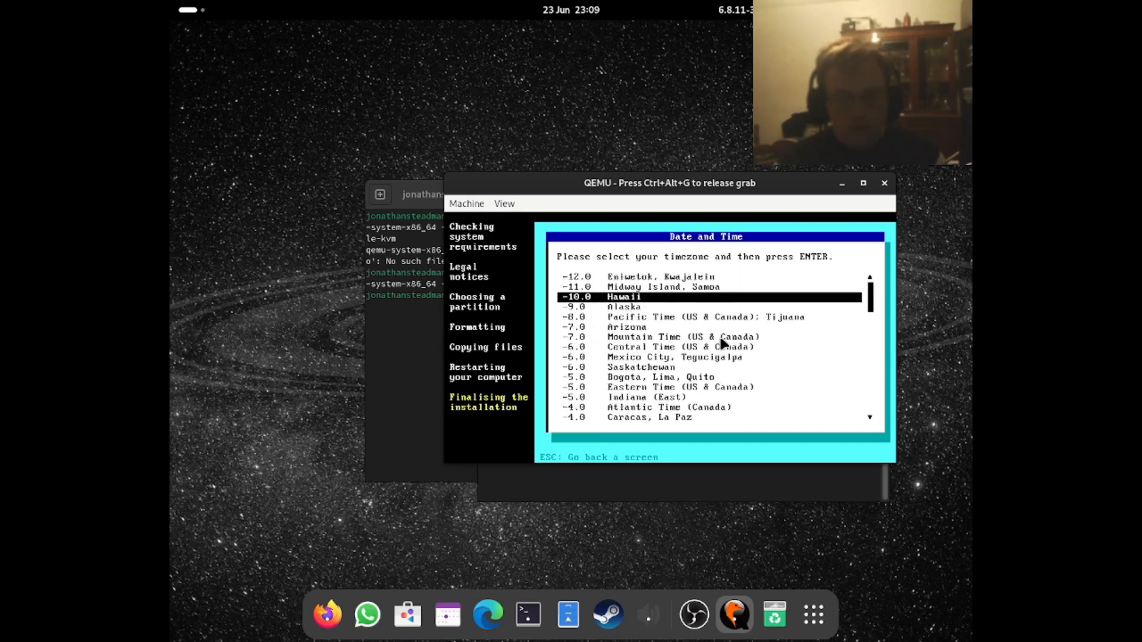
- Choose the -8.0 Pacific Time (US & Canada); Tijuana time zone and confirm it
{"action": "key", "text": "Down"}
{"action": "key", "text": "Down"}
{"action": "key", "text": "Up"}
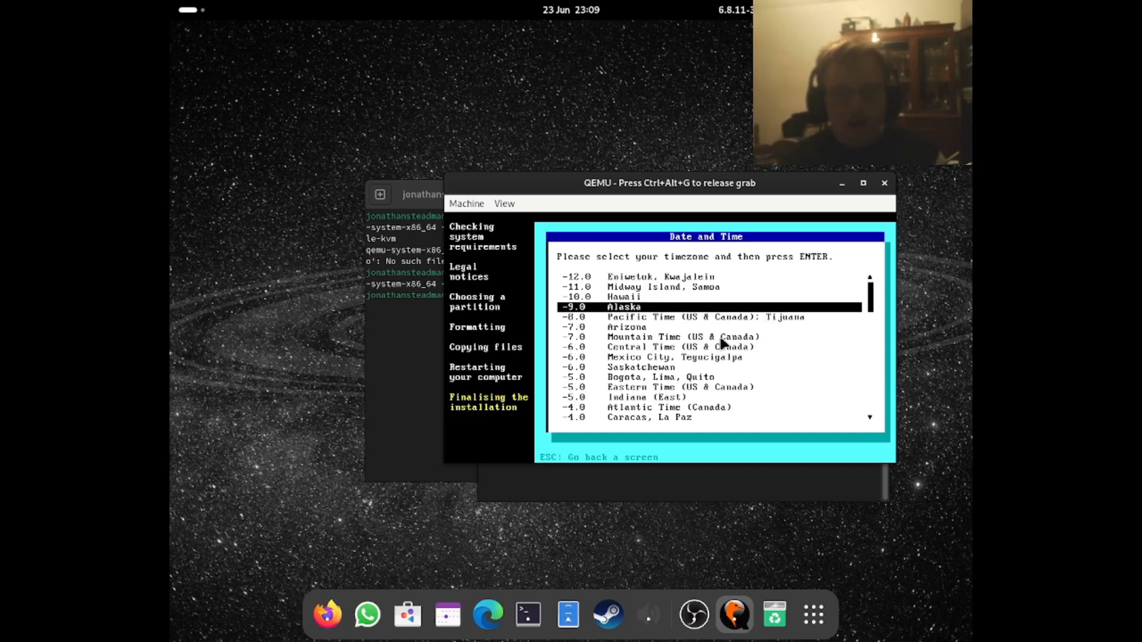
{"action": "key", "text": "Down"}
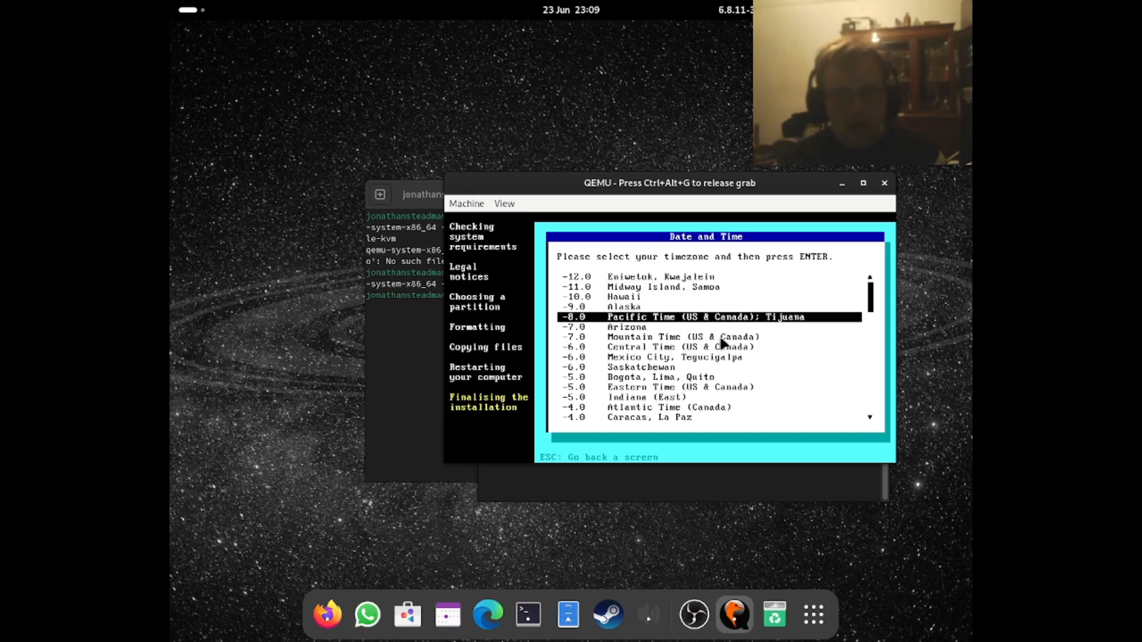
{"action": "key", "text": "Down"}
{"action": "key", "text": "Up"}
{"action": "key", "text": "Up"}
{"action": "key", "text": "Down"}
{"action": "key", "text": "Down"}
{"action": "key", "text": "Down"}
{"action": "key", "text": "Up"}
{"action": "key", "text": "Up"}
{"action": "key", "text": "Up"}
{"action": "key", "text": "Up"}
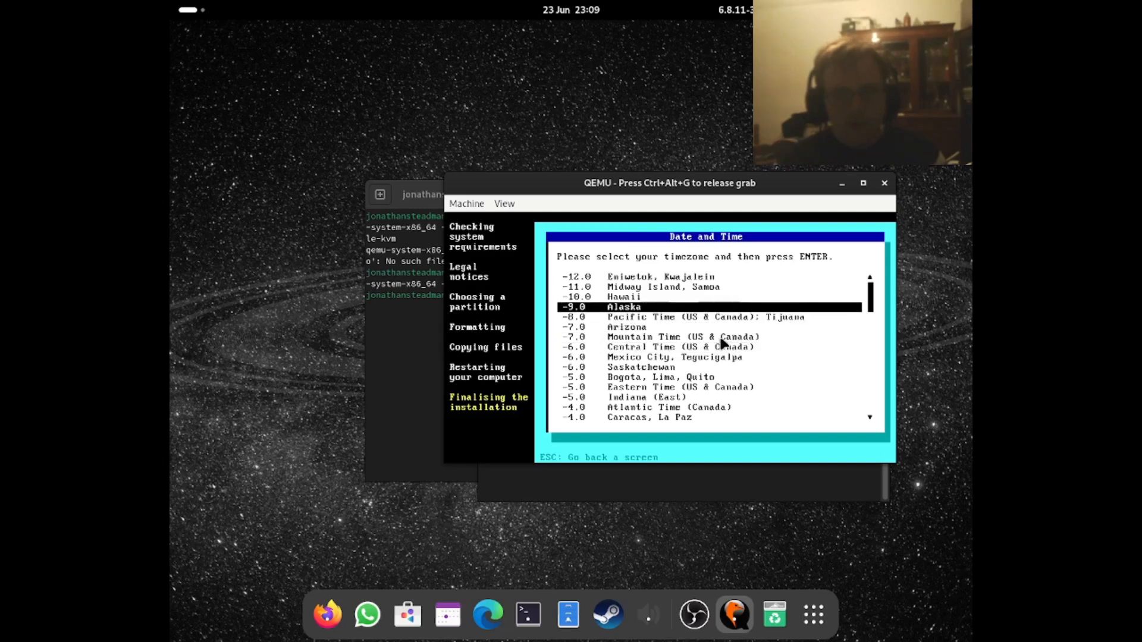
{"action": "key", "text": "Down"}
{"action": "key", "text": "Up"}
{"action": "key", "text": "Down"}
{"action": "key", "text": "Return"}
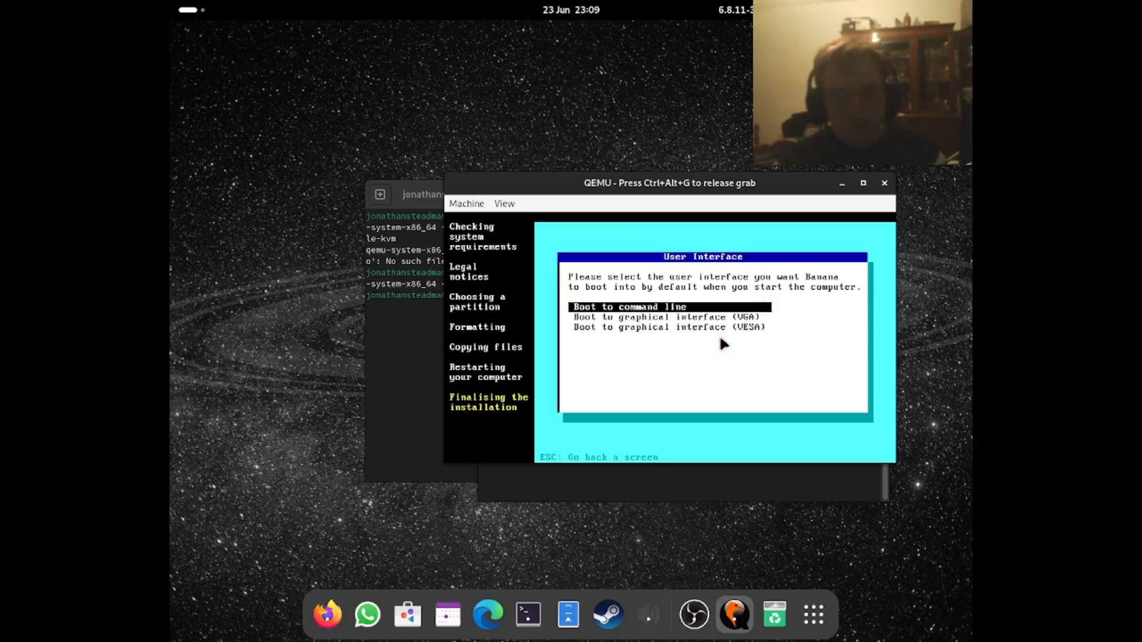
- Set Banana to boot to the graphical interface (VESA) by default
{"action": "key", "text": "Down"}
{"action": "key", "text": "Up"}
{"action": "key", "text": "Down"}
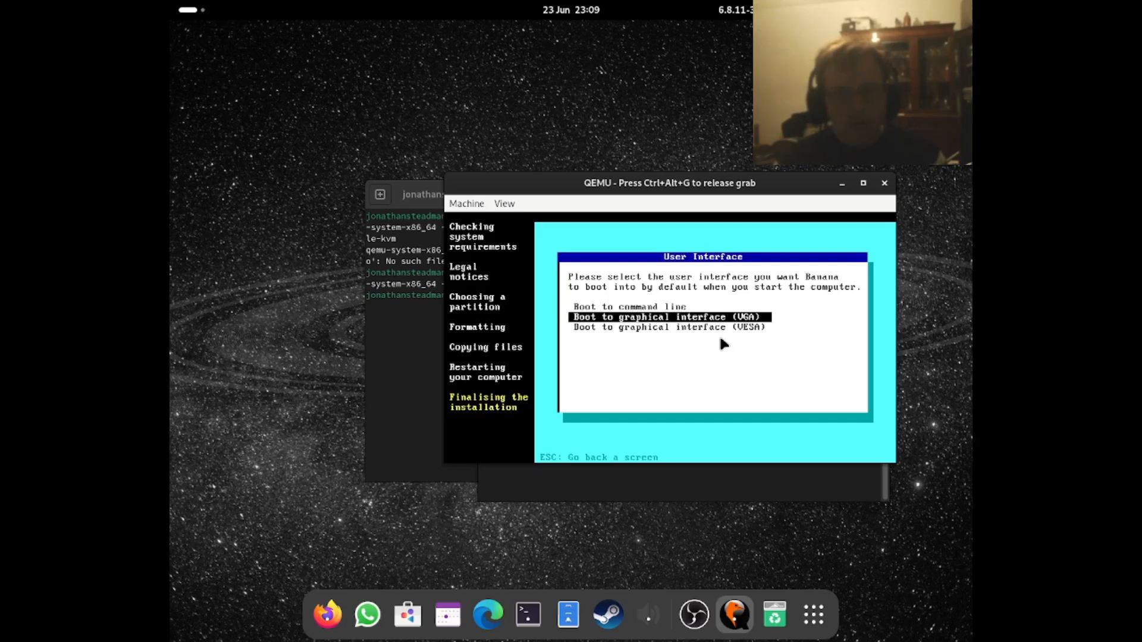
{"action": "key", "text": "Up"}
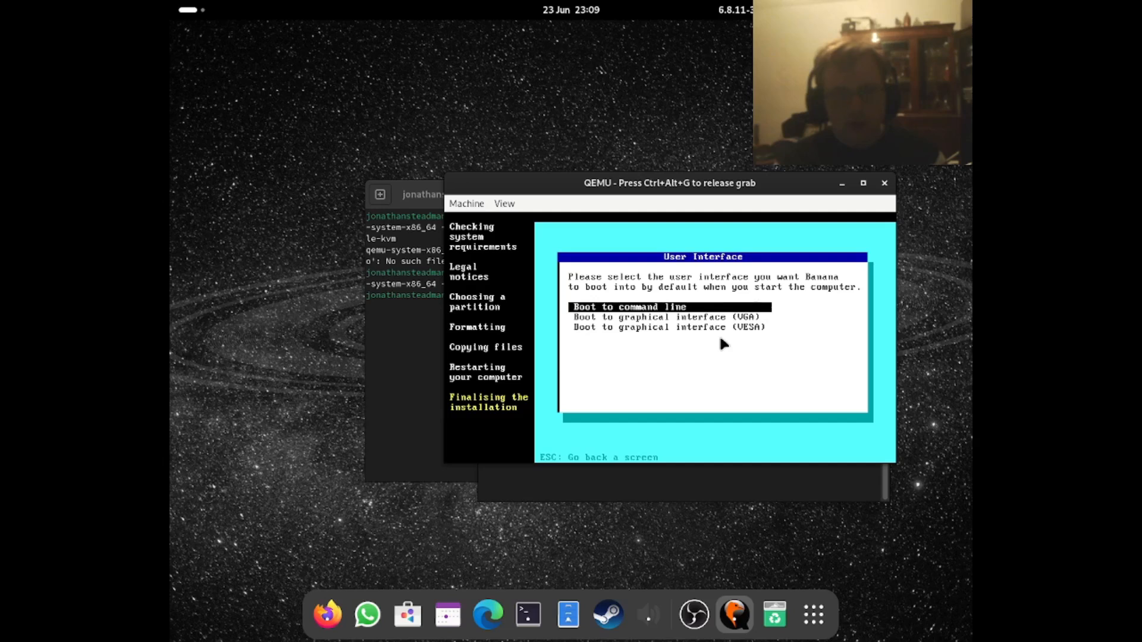
{"action": "key", "text": "Down"}
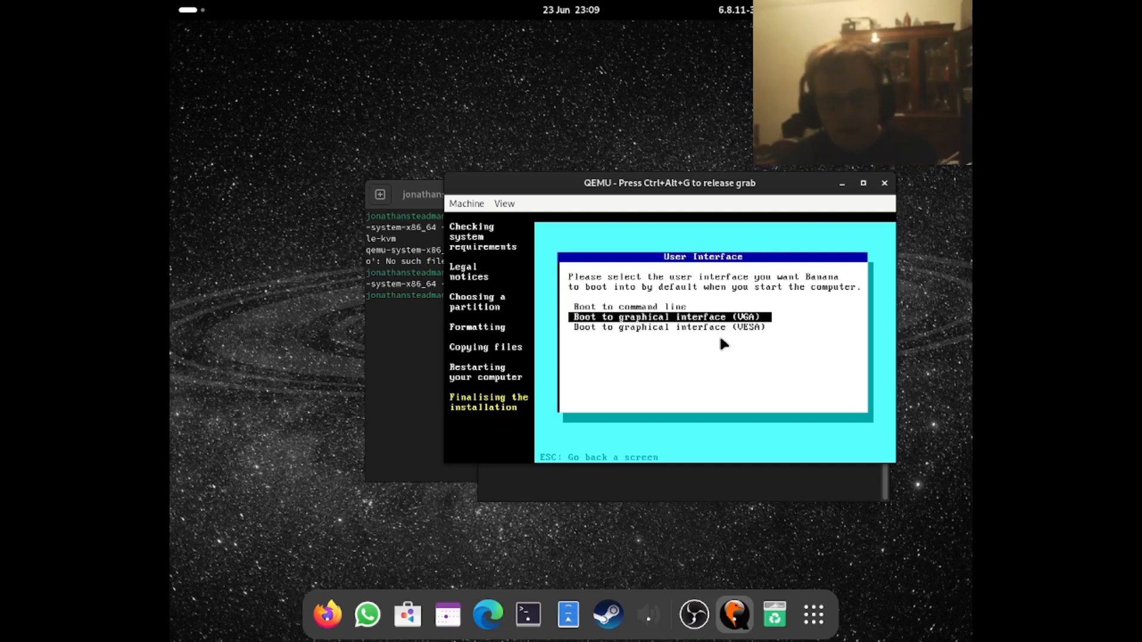
{"action": "key", "text": "Down"}
{"action": "key", "text": "Up"}
{"action": "key", "text": "Down"}
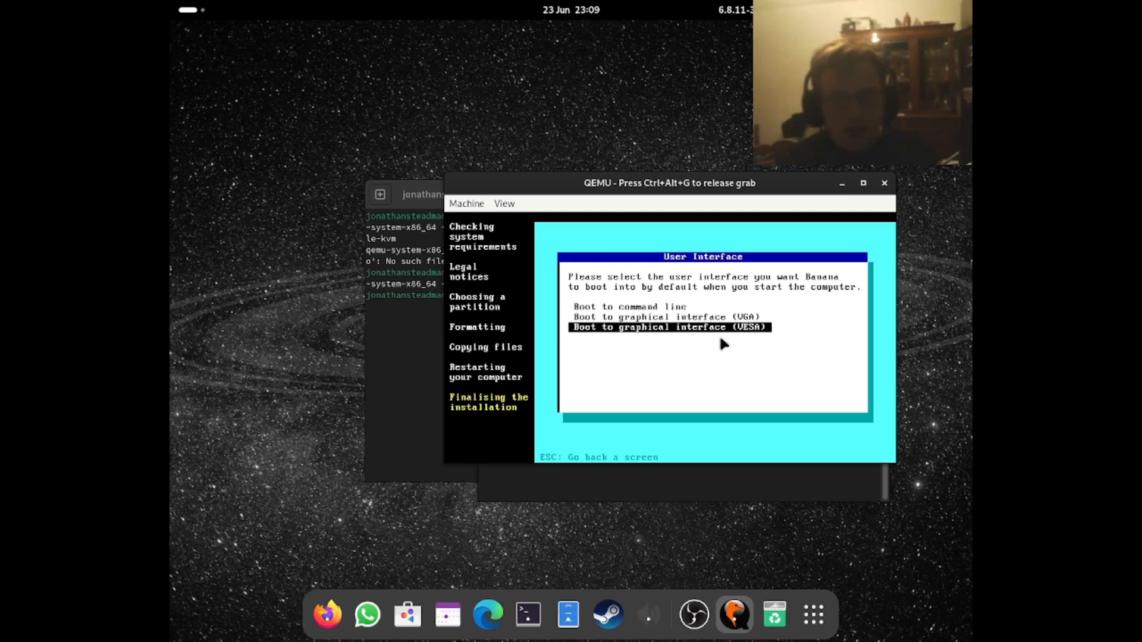
{"action": "key", "text": "Up"}
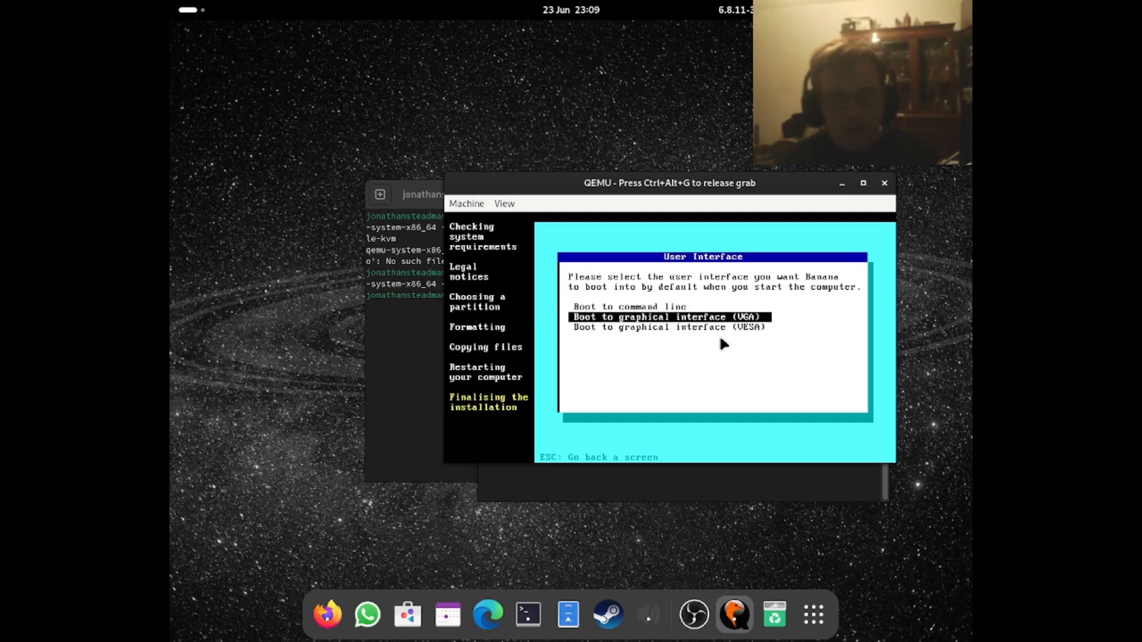
{"action": "key", "text": "Down"}
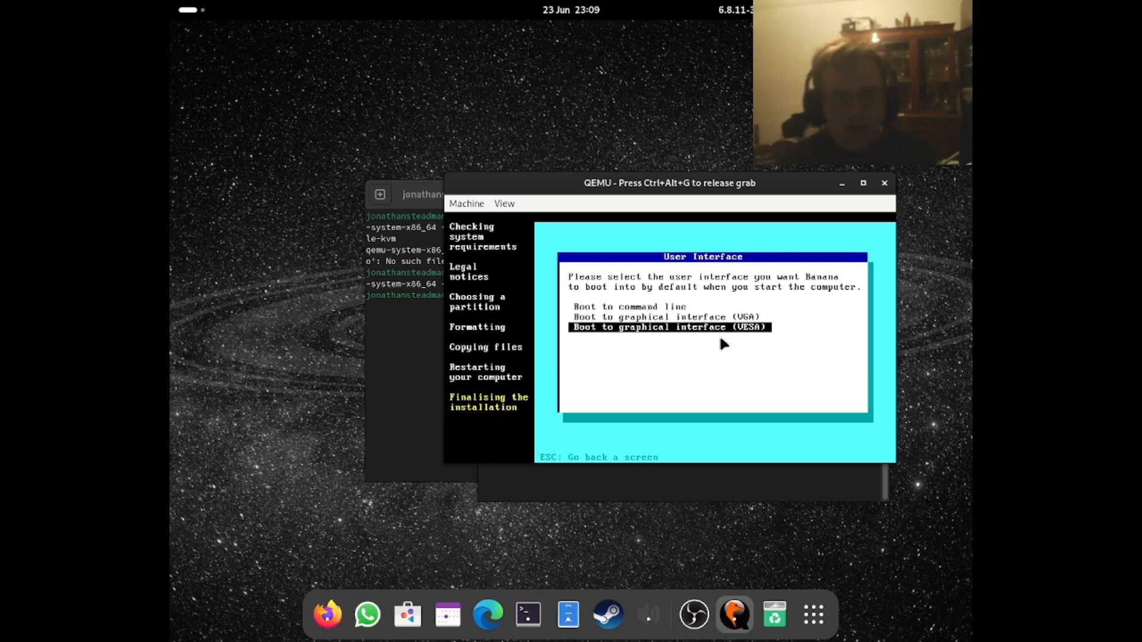
{"action": "key", "text": "Return"}
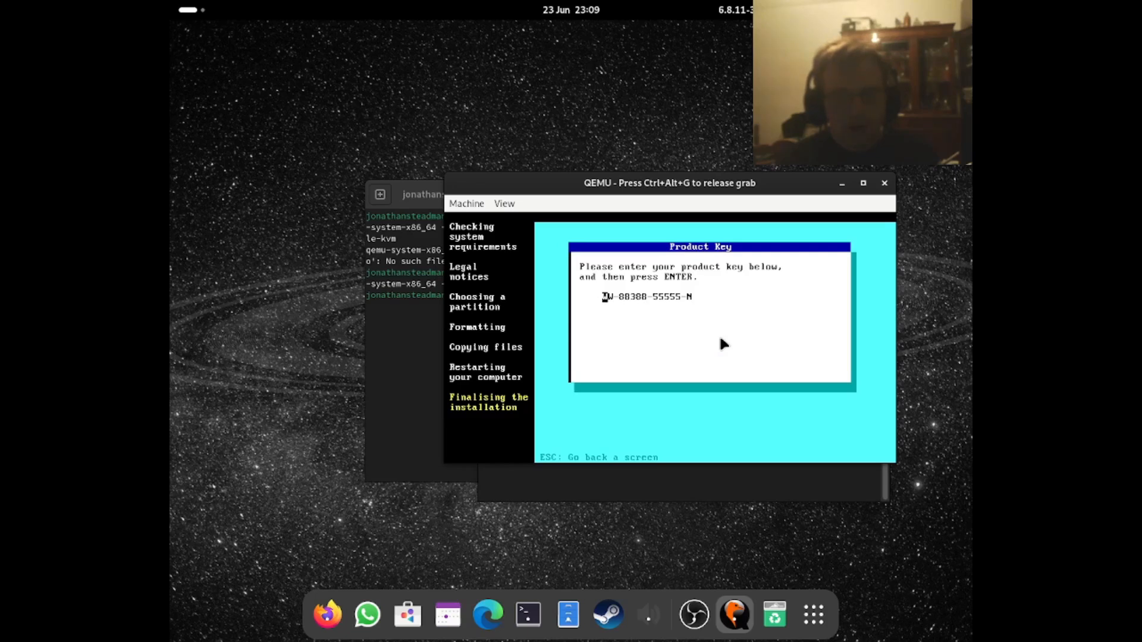
- Accept the prefilled product key and restart into Banana once the installation is complete
{"action": "key", "text": "Return"}
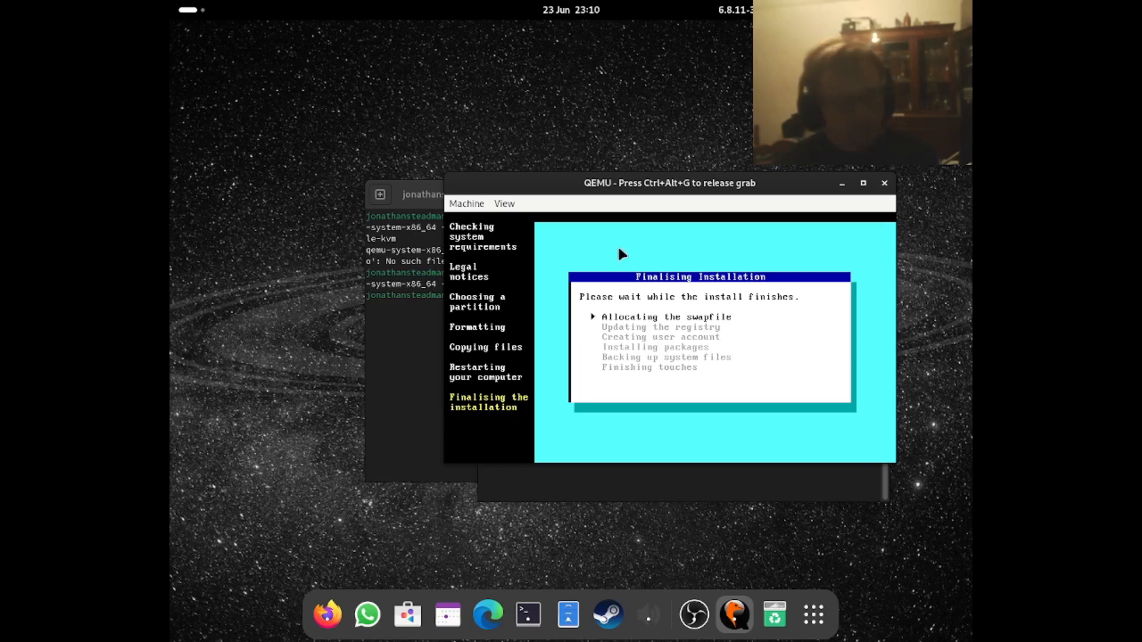
{"action": "key", "text": "ctrl+alt+g"}
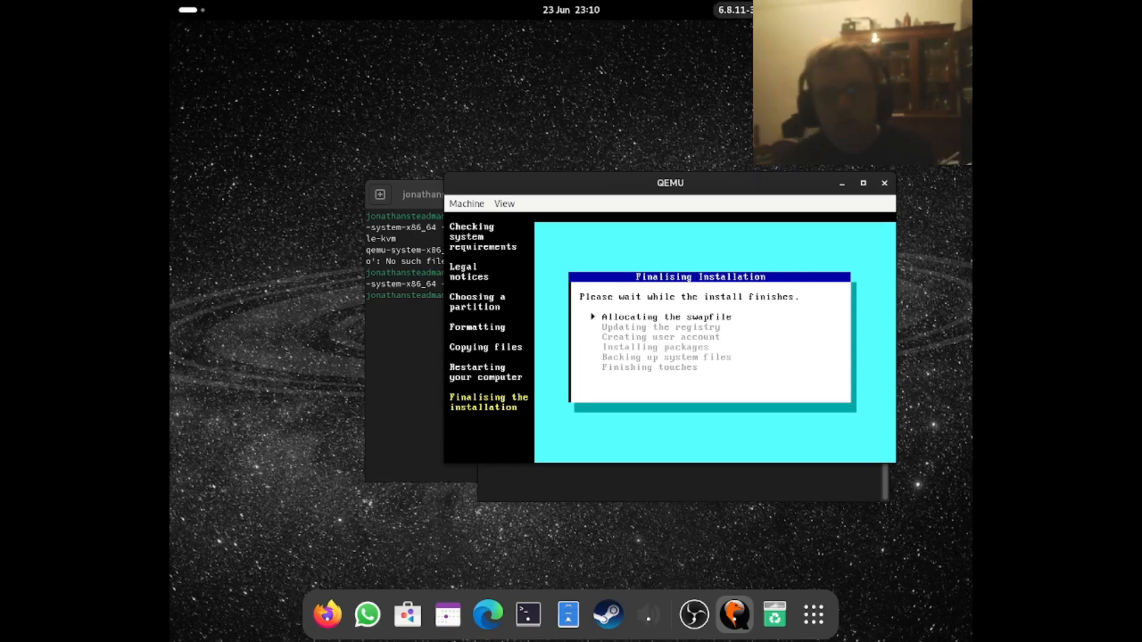
{"action": "right_click", "coordinate": [788, 161]}
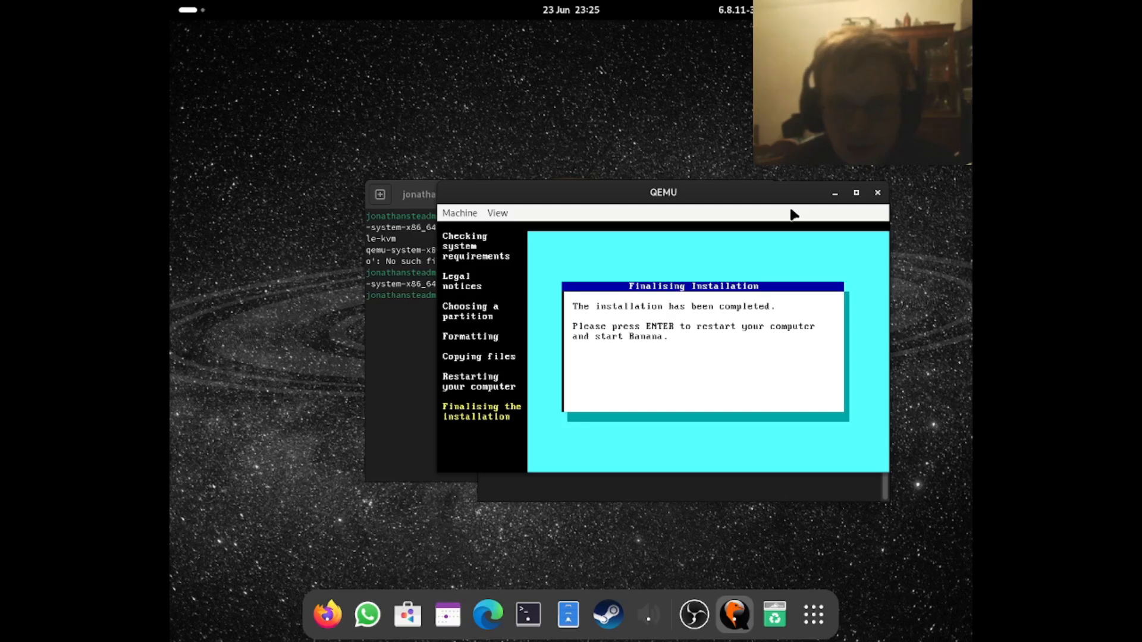
{"action": "left_click", "coordinate": [764, 331]}
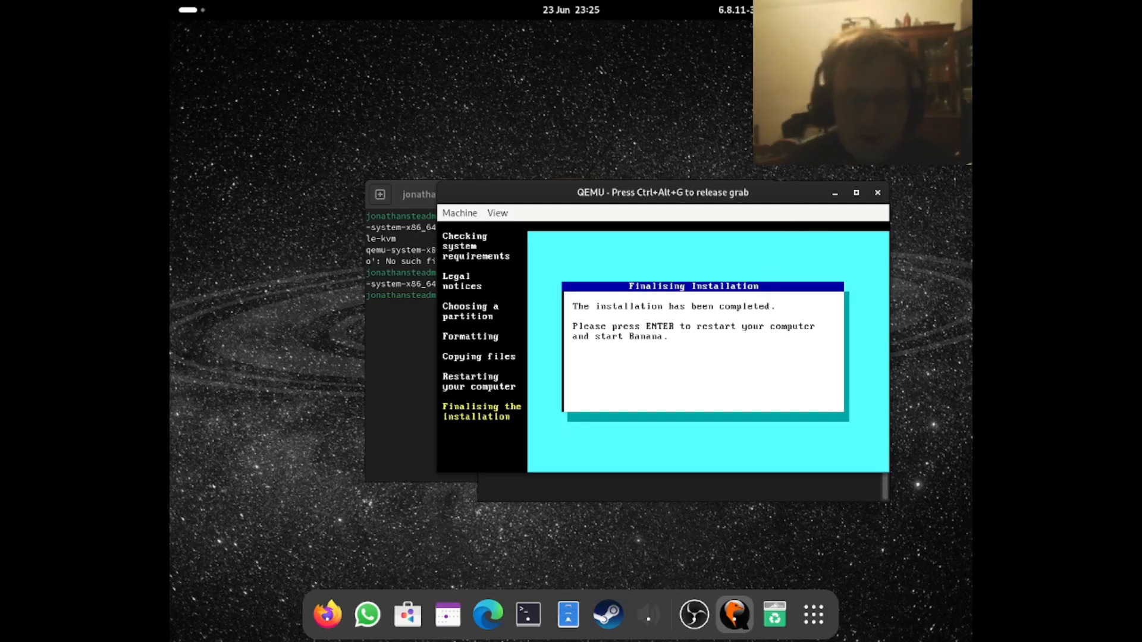
{"action": "key", "text": "Return"}
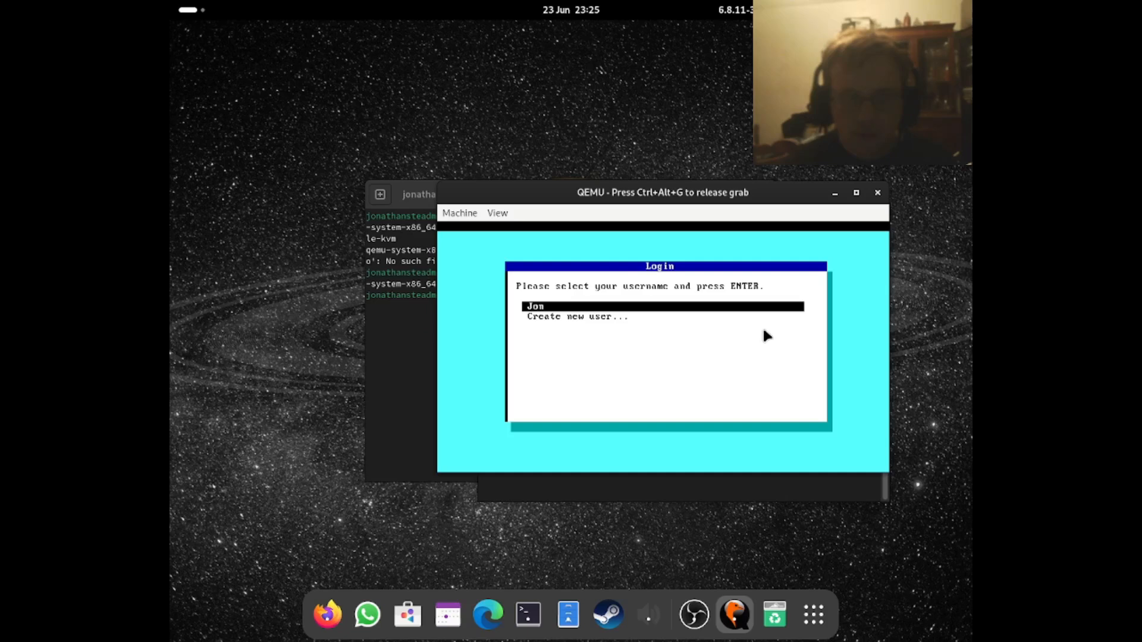
- Log in to Banana with the existing user account and its password
{"action": "key", "text": "Return"}
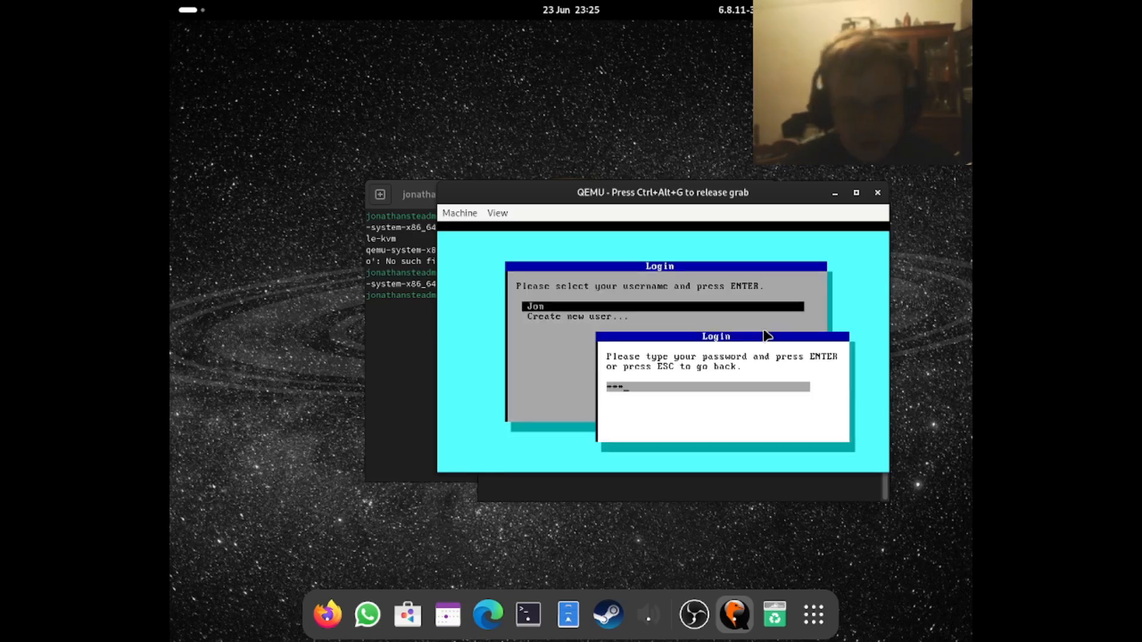
{"action": "key", "text": "Return"}
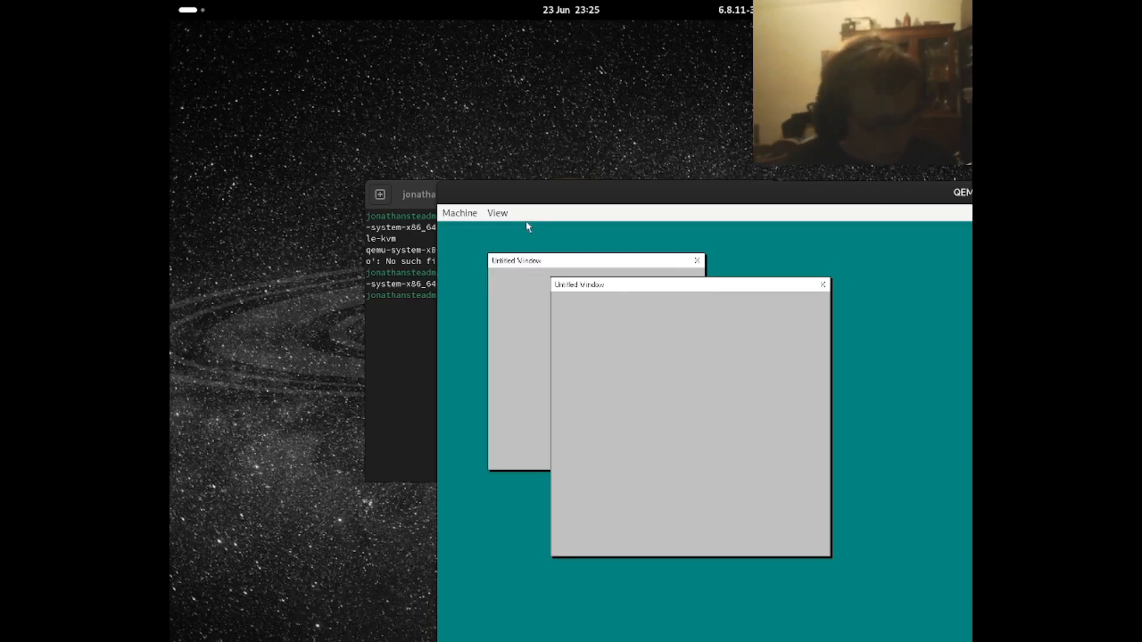
- Reposition the QEMU window on the host desktop and move Banana's two untitled windows further apart
{"action": "left_click_drag", "start_coordinate": [777, 199], "coordinate": [859, 7]}
{"action": "left_click_drag", "start_coordinate": [441, 122], "coordinate": [625, 123]}
{"action": "left_click_drag", "start_coordinate": [472, 97], "coordinate": [510, 100]}
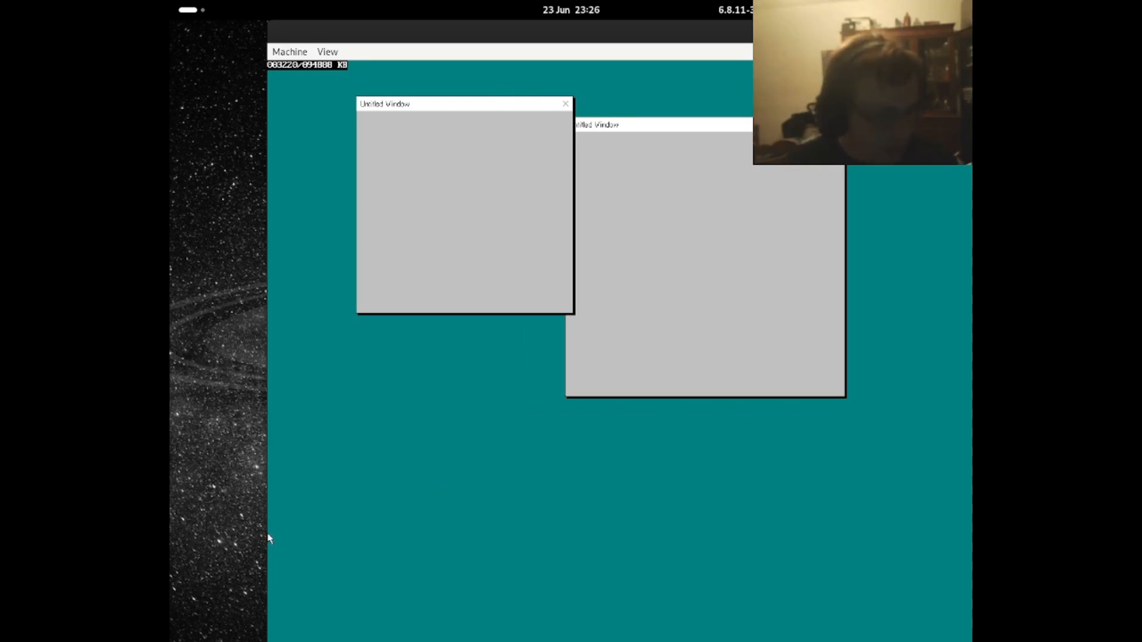
{"action": "left_click_drag", "start_coordinate": [331, 36], "coordinate": [293, 36]}
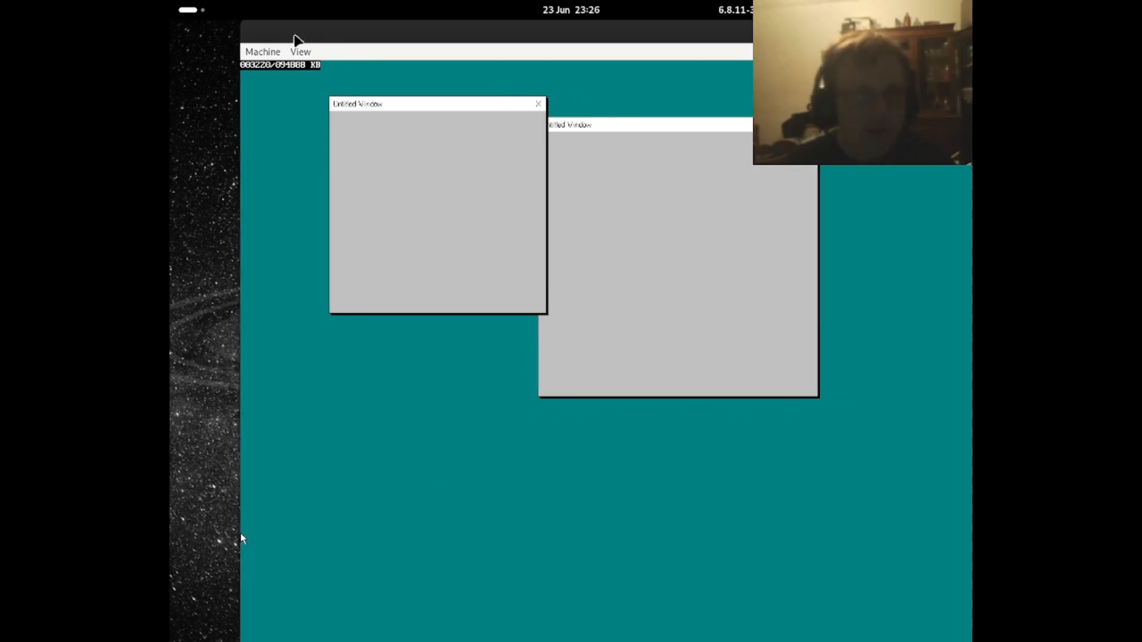
- Zoom the virtual machine display out two levels and reposition the QEMU window
{"action": "left_click", "coordinate": [292, 53]}
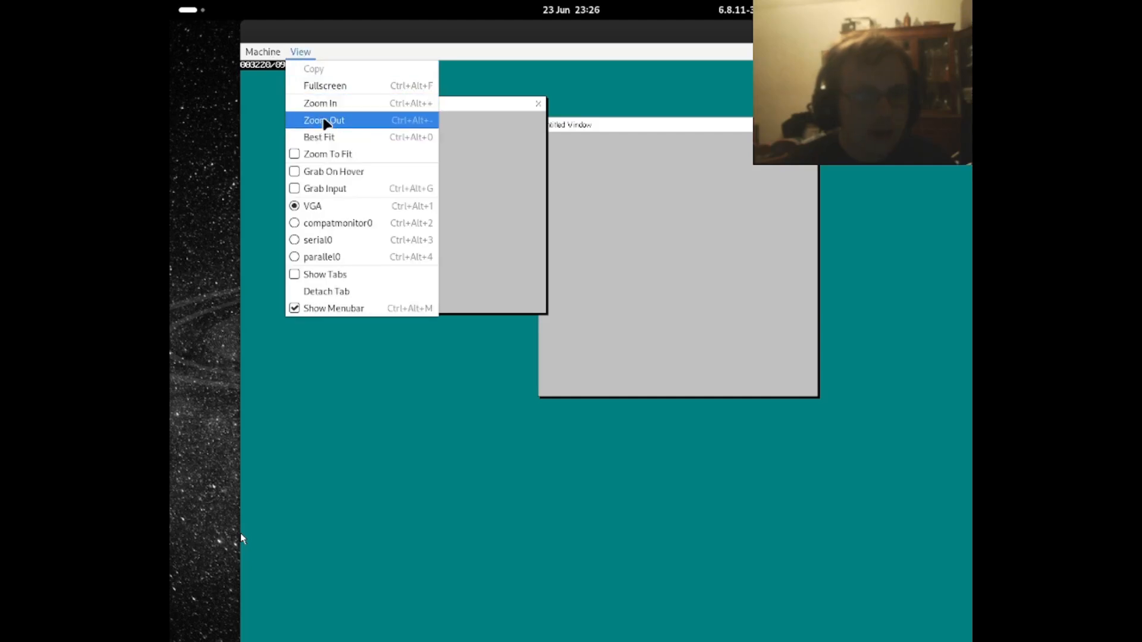
{"action": "left_click", "coordinate": [325, 121]}
{"action": "left_click", "coordinate": [301, 52]}
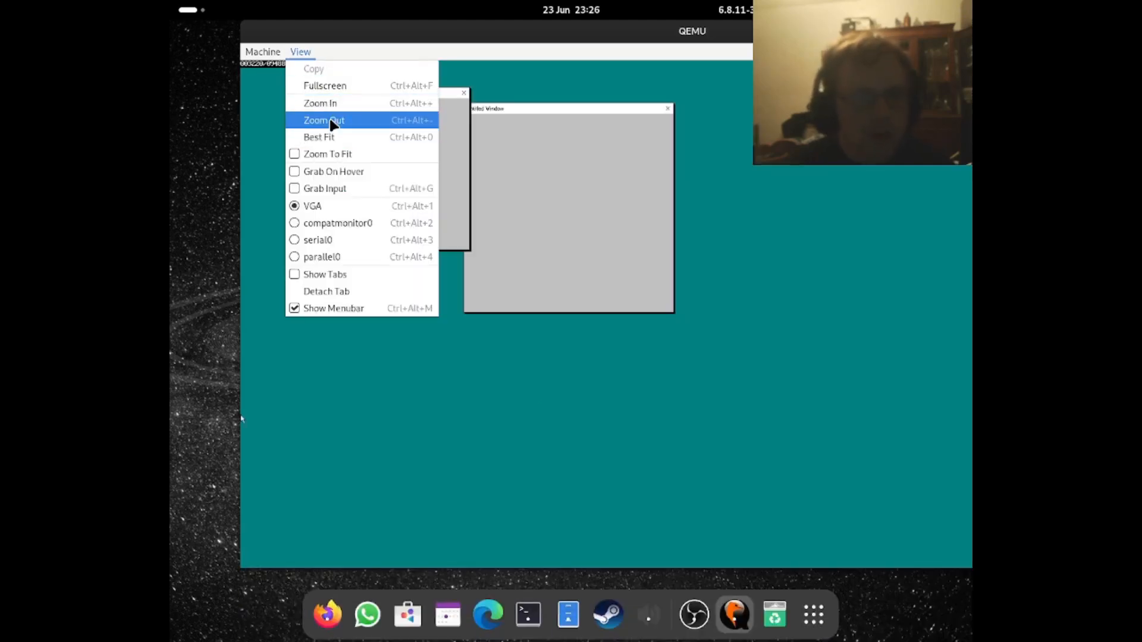
{"action": "left_click", "coordinate": [331, 125]}
{"action": "left_click", "coordinate": [301, 52]}
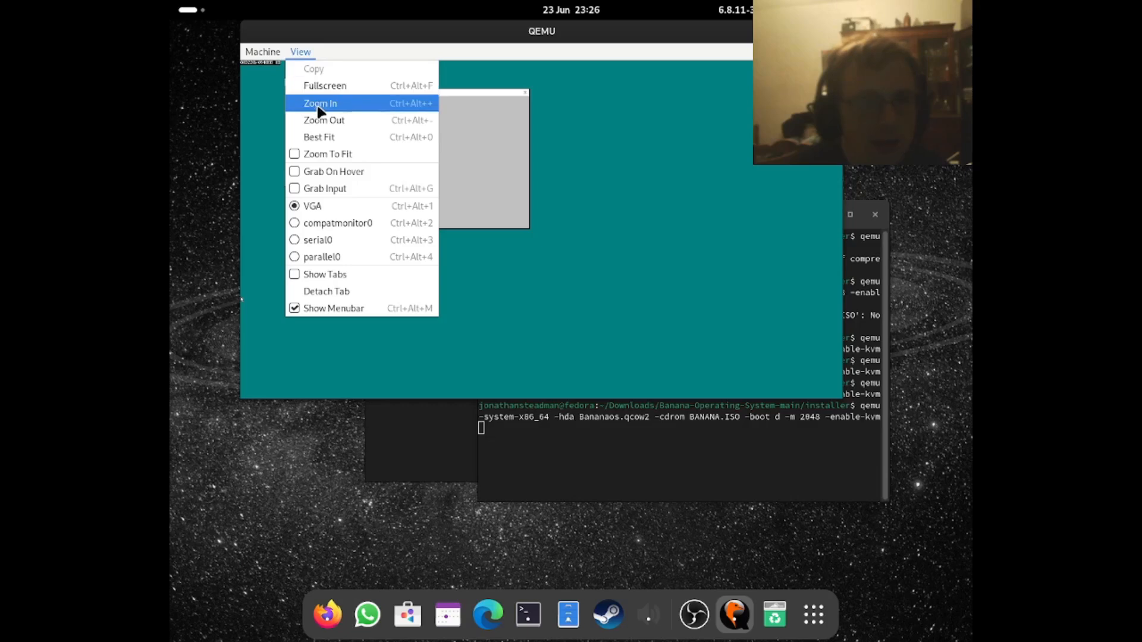
{"action": "left_click", "coordinate": [324, 104]}
{"action": "left_click_drag", "start_coordinate": [337, 41], "coordinate": [285, 49]}
{"action": "left_click", "coordinate": [284, 50]}
{"action": "left_click", "coordinate": [293, 118]}
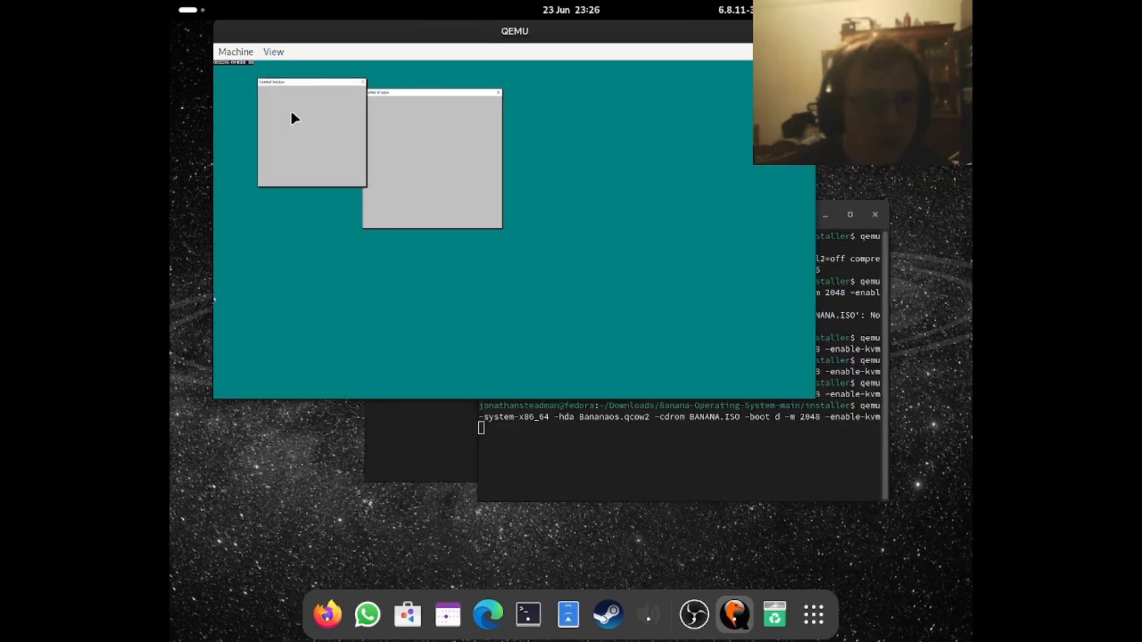
- Rearrange the untitled windows on the Banana desktop and release the input grab
{"action": "left_click_drag", "start_coordinate": [341, 25], "coordinate": [389, 67]}
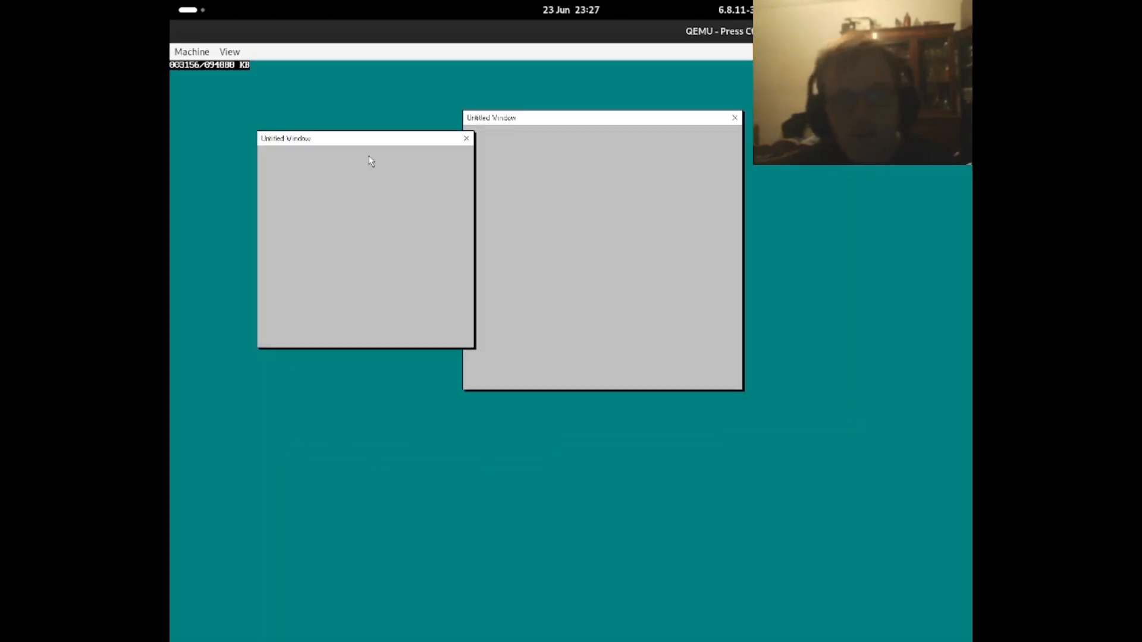
{"action": "key", "text": "ctrl+alt+g"}
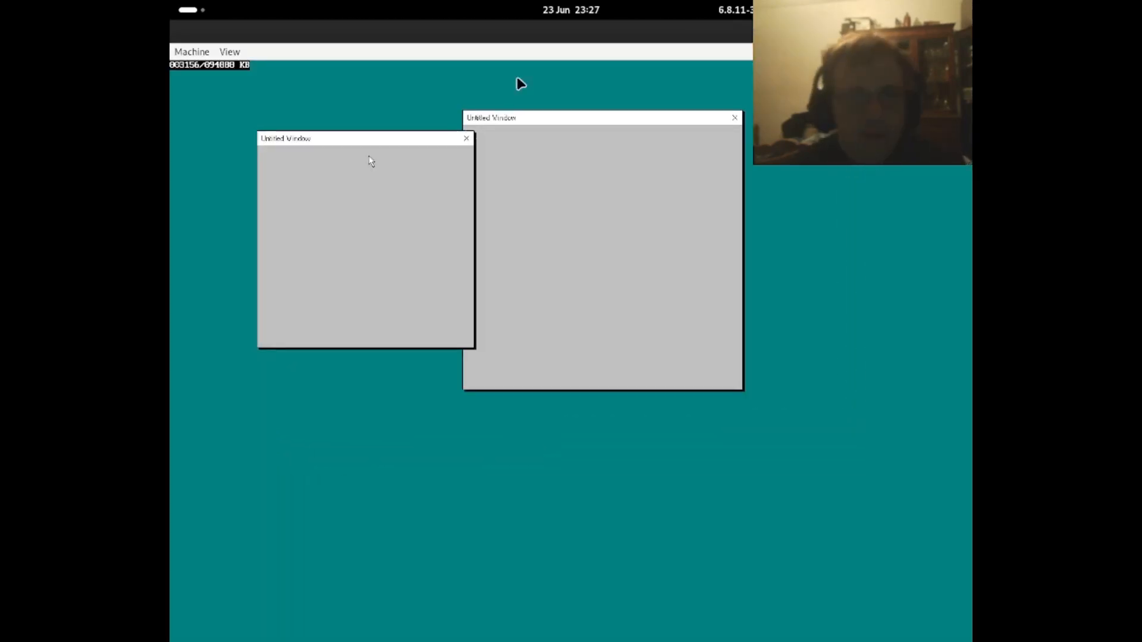